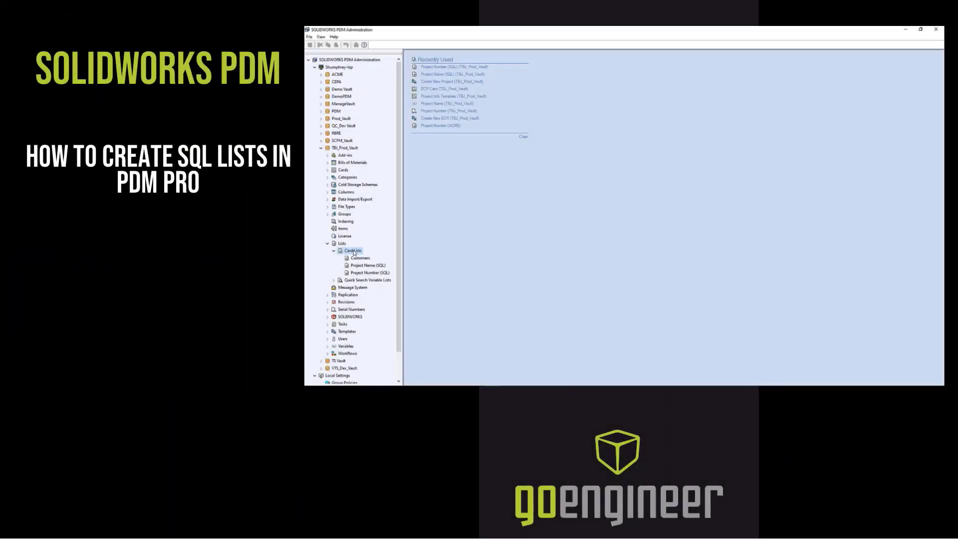
Create a new card list named 'SQL Test List' with data type From SQL Database
right_click(355, 251)
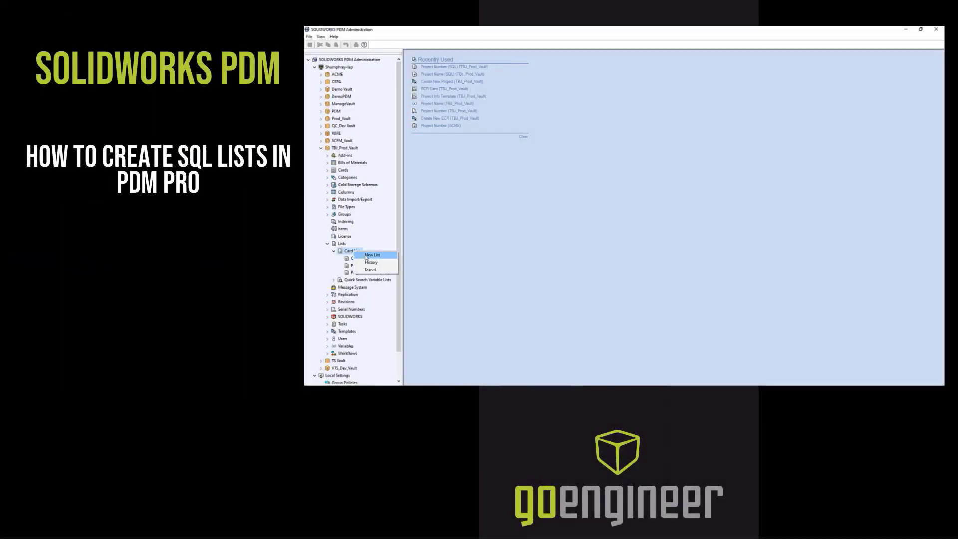
left_click(371, 255)
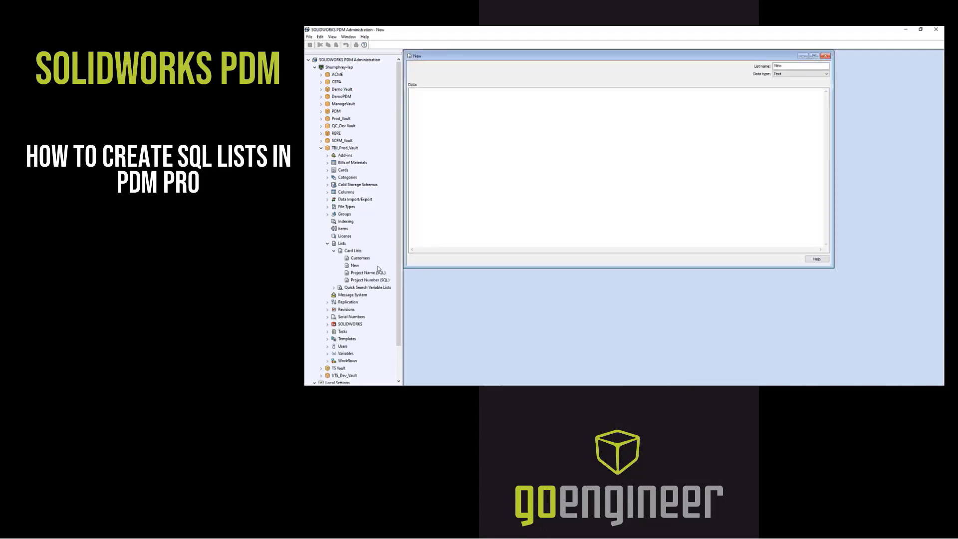
key("BackSpace")
key("BackSpace")
key("BackSpace")
type("SQL Test List")
left_click(801, 74)
left_click(793, 83)
Review the Project Name filter in the SQL command and test the query's returned values
left_click(519, 152)
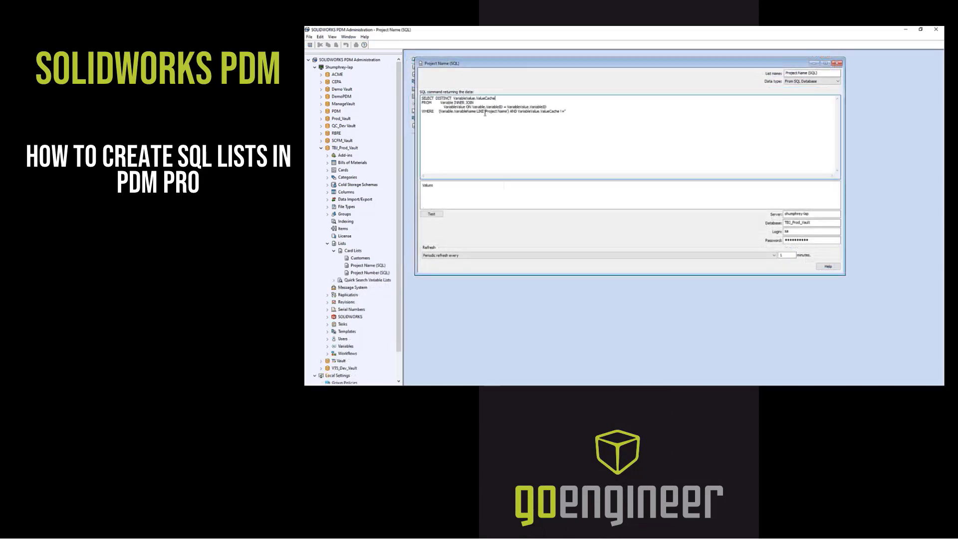
left_click_drag(485, 111, 507, 111)
left_click(819, 216)
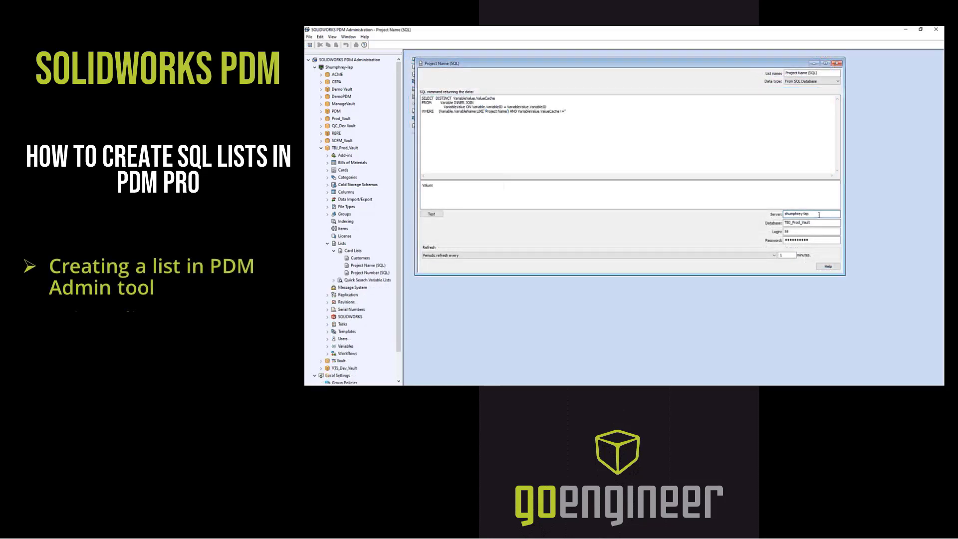
left_click(432, 214)
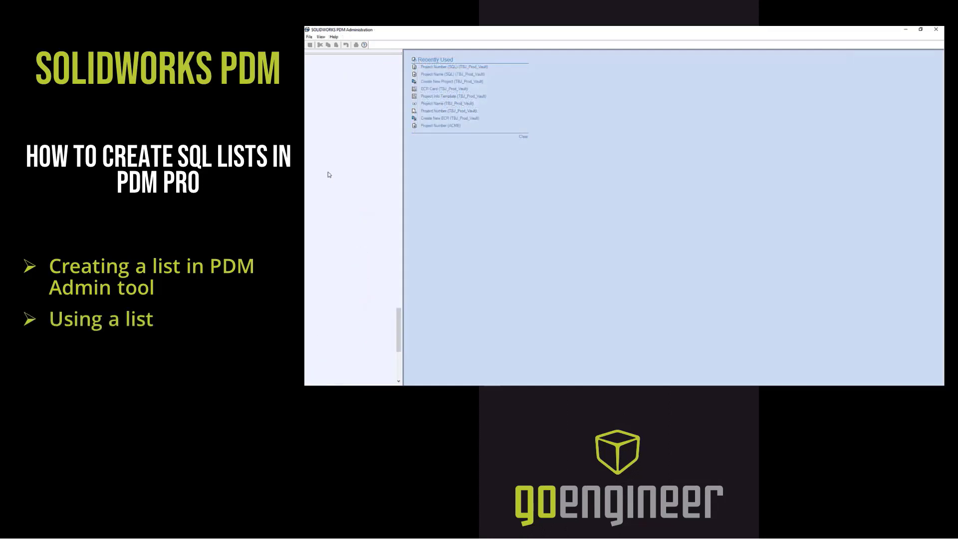
Open the Project Info Template card, then create a new ECR and view its Project Name choices
left_click(333, 206)
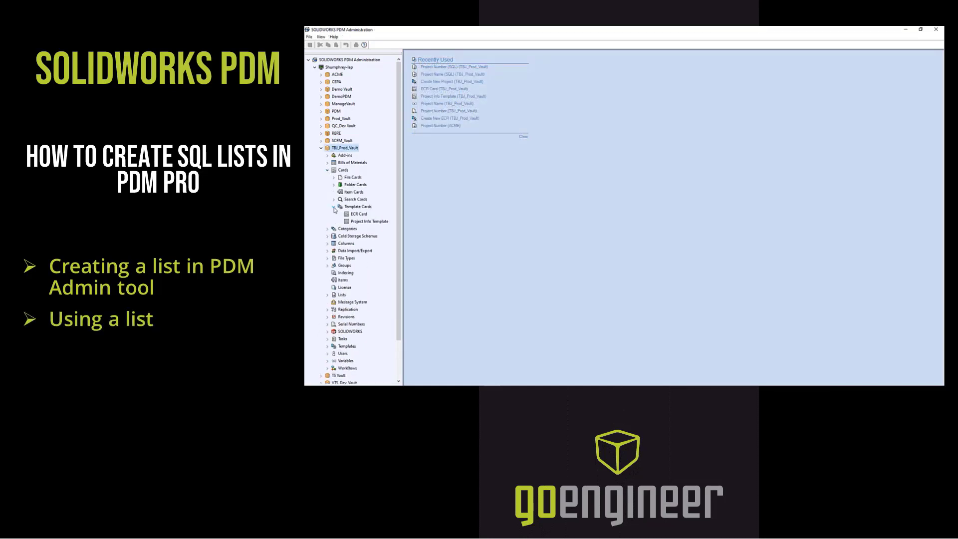
double_click(377, 222)
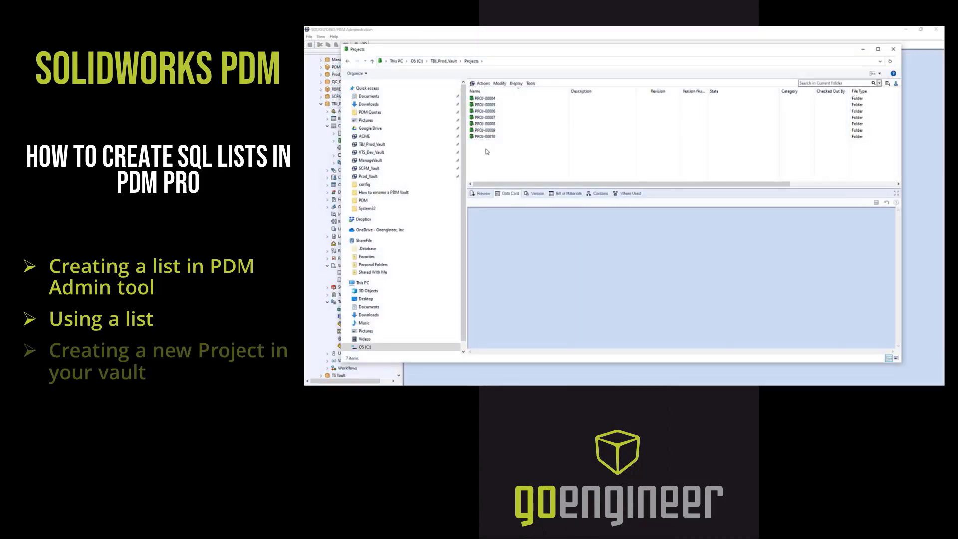
right_click(487, 149)
mouse_move(539, 209)
left_click(614, 219)
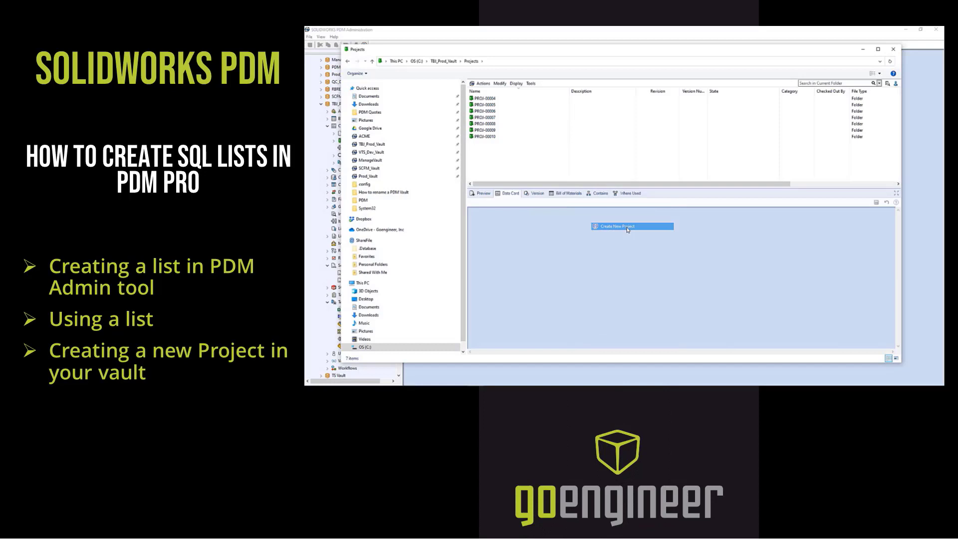
left_click(610, 241)
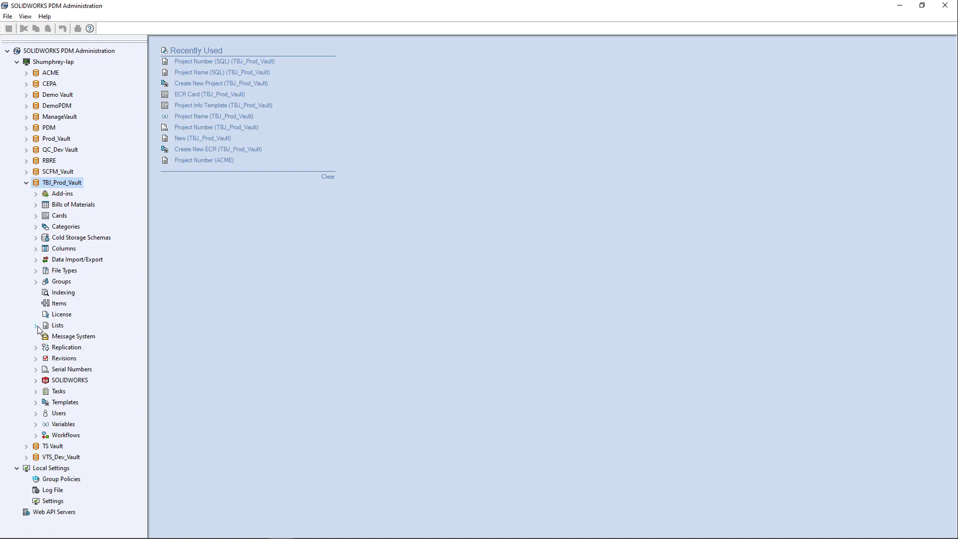
Expand Lists > Card Lists and select the Project Name (SQL) and Project Number (SQL) lists
left_click(36, 326)
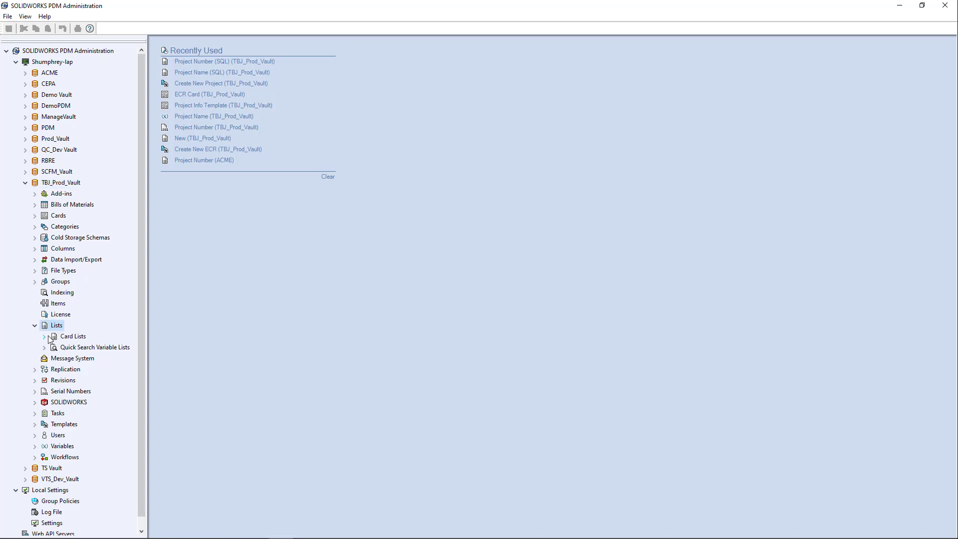
left_click(65, 336)
left_click(44, 338)
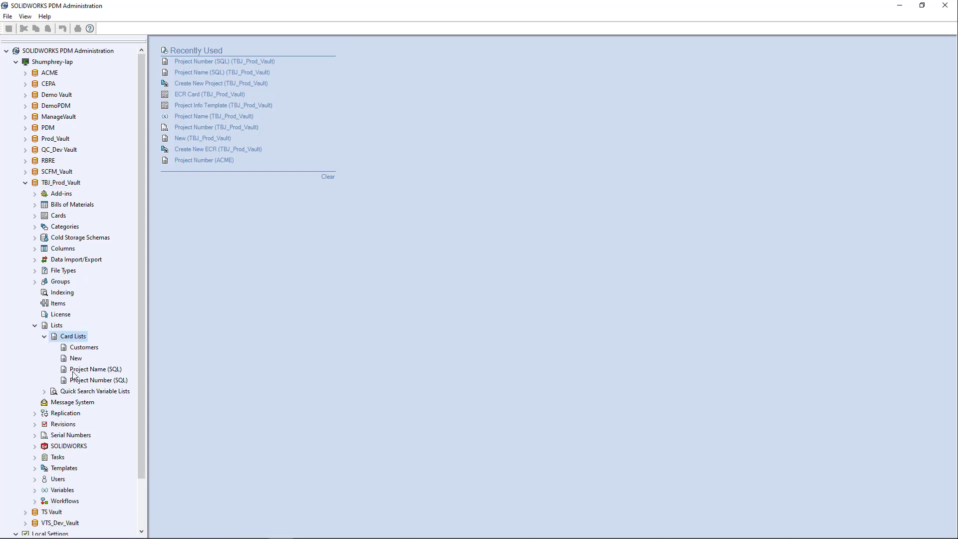
left_click(95, 372)
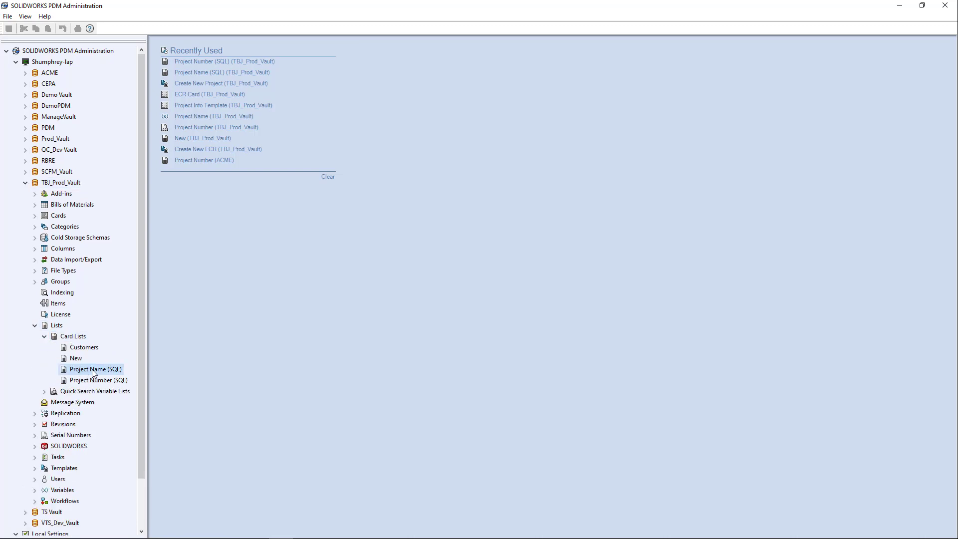
left_click(116, 381)
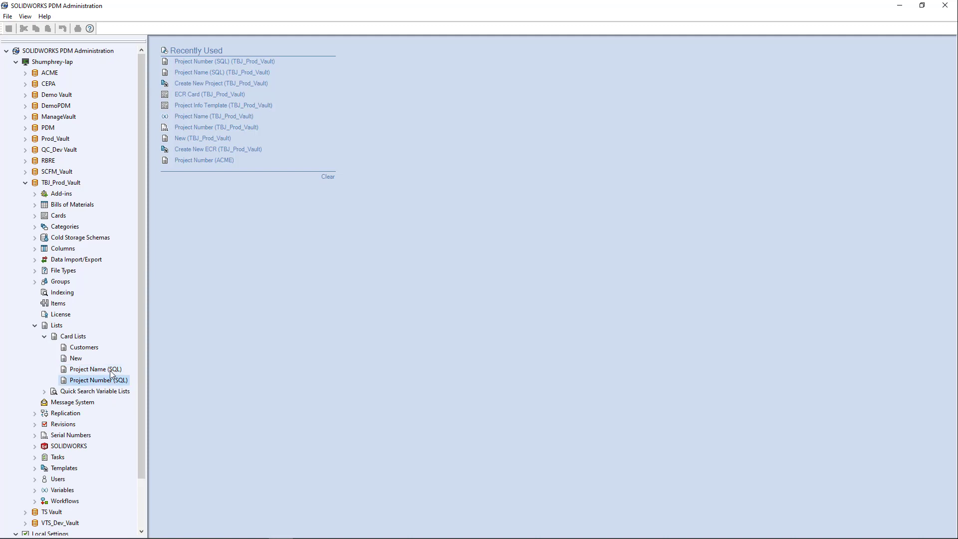
left_click(112, 372)
left_click(112, 382, "ctrl")
left_click(112, 372)
Delete the card list named New, confirming with Yes
right_click(73, 358)
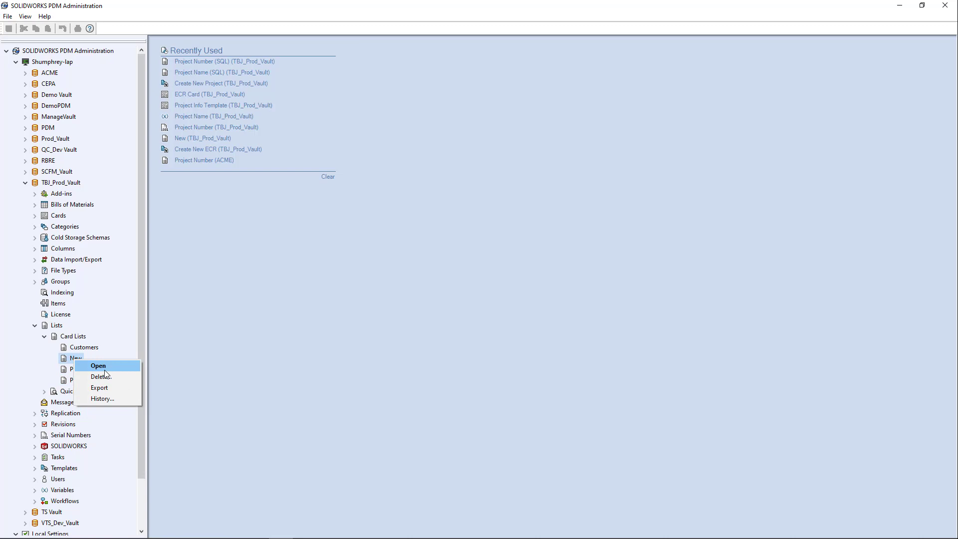
left_click(106, 374)
left_click(481, 296)
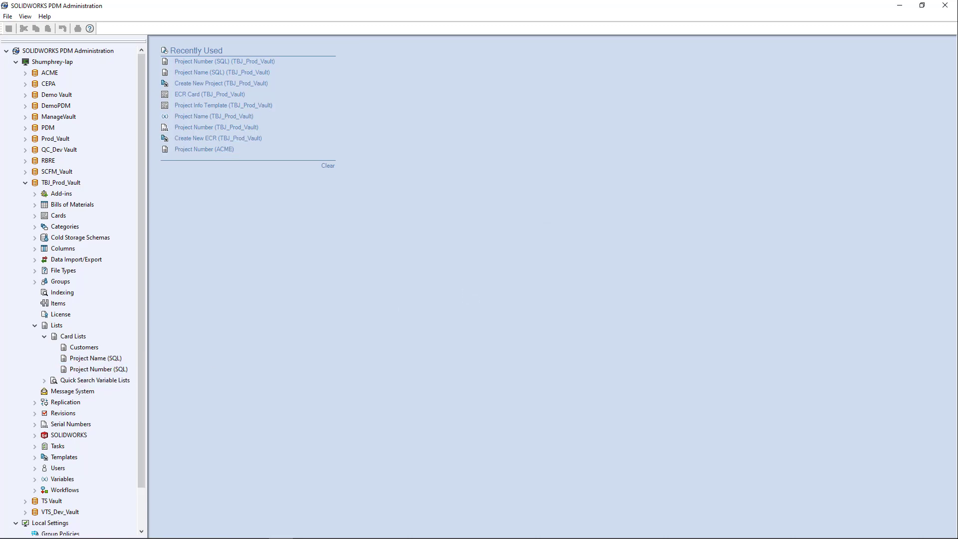
left_click(75, 338)
Add a new card list under Card Lists and replace its default name with 'SQL Tet'
right_click(73, 337)
left_click(94, 342)
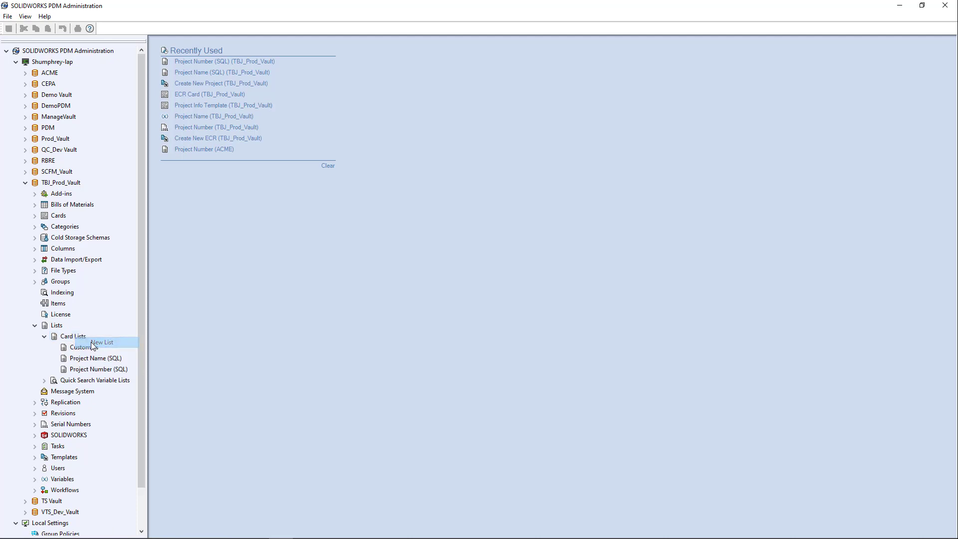
left_click(729, 57)
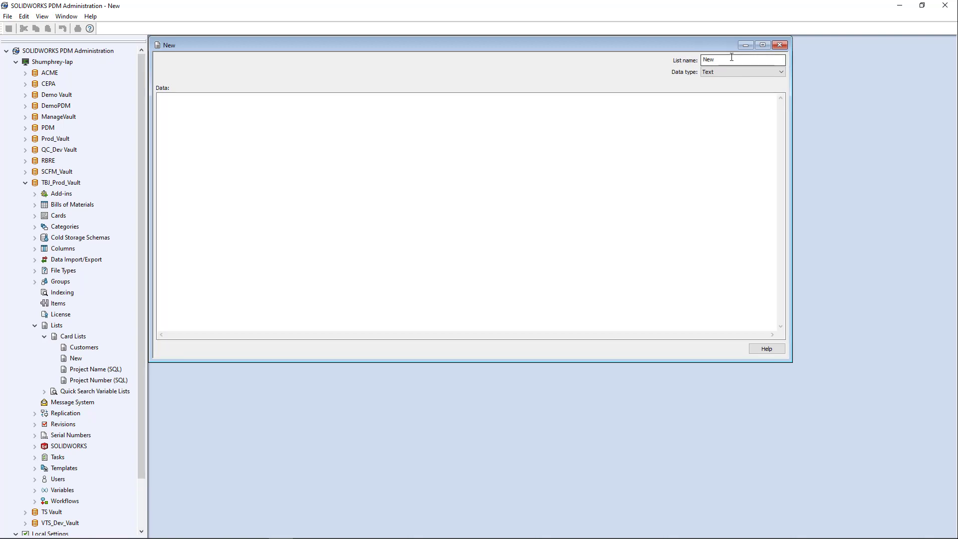
key("BackSpace")
key("BackSpace")
key("BackSpace")
type("SQL Test List List")
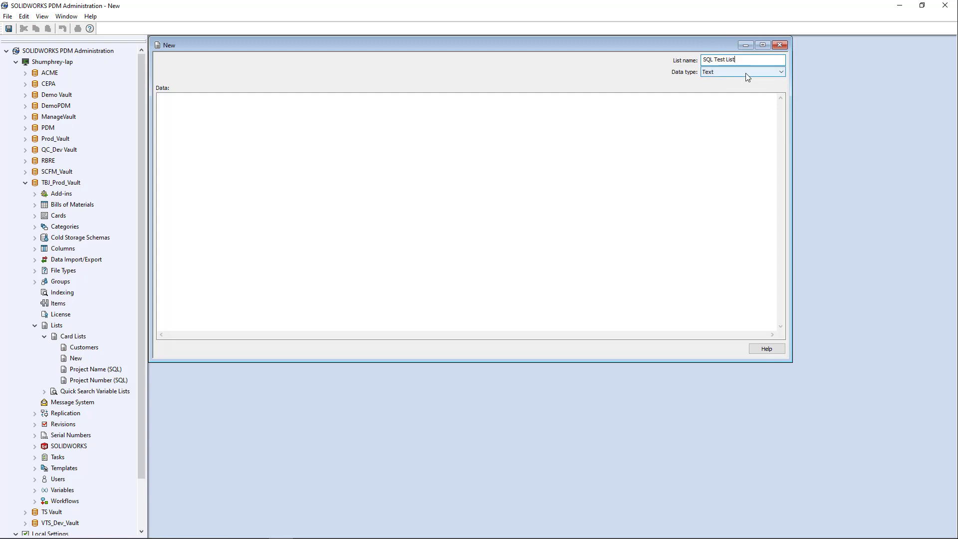
left_click(746, 74)
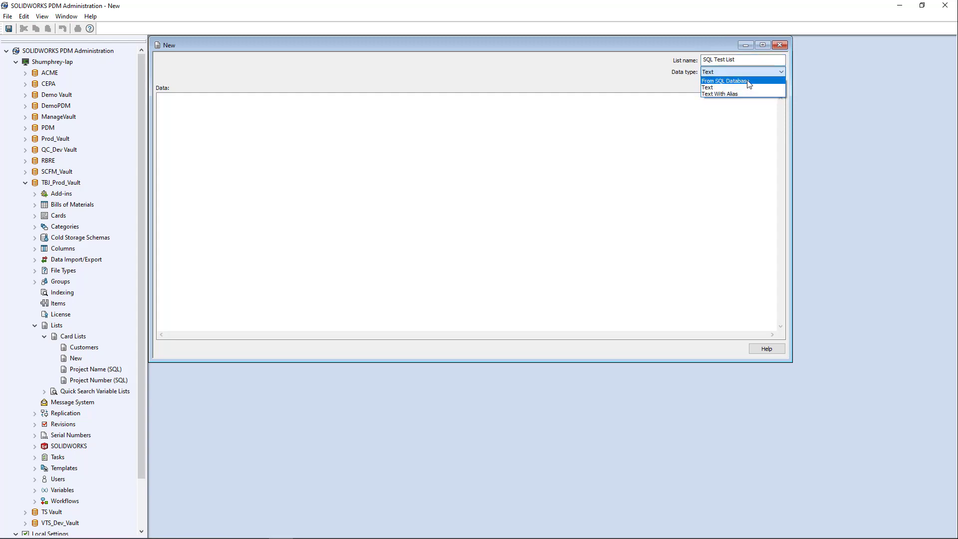
Switch the list's data type to From SQL Database and edit its SQL command
left_click(749, 85)
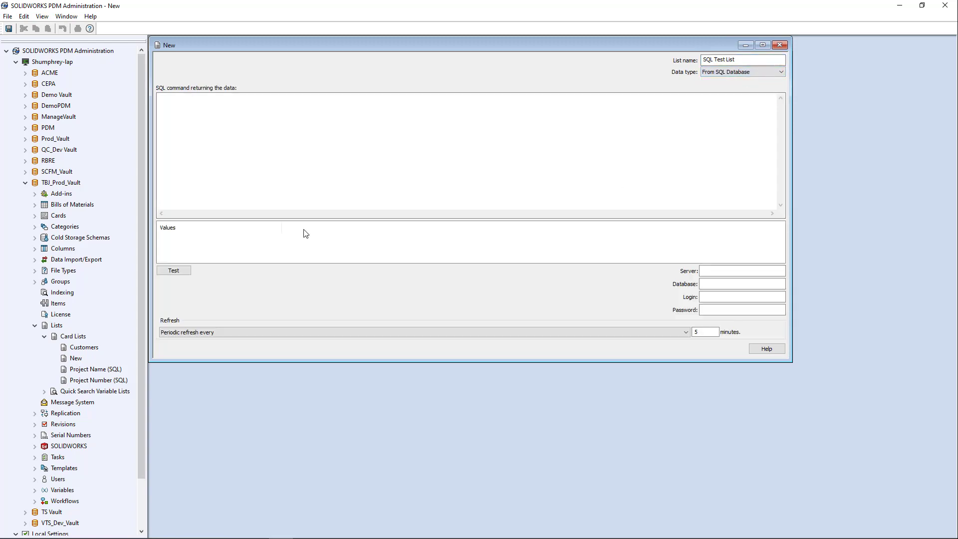
left_click(226, 163)
left_click(192, 104)
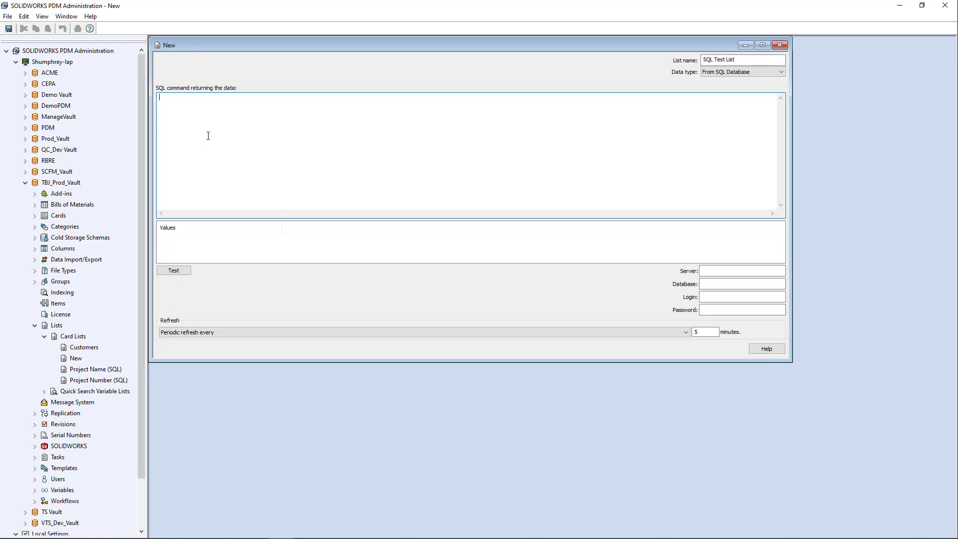
left_click(96, 372)
left_click_drag(358, 47, 387, 52)
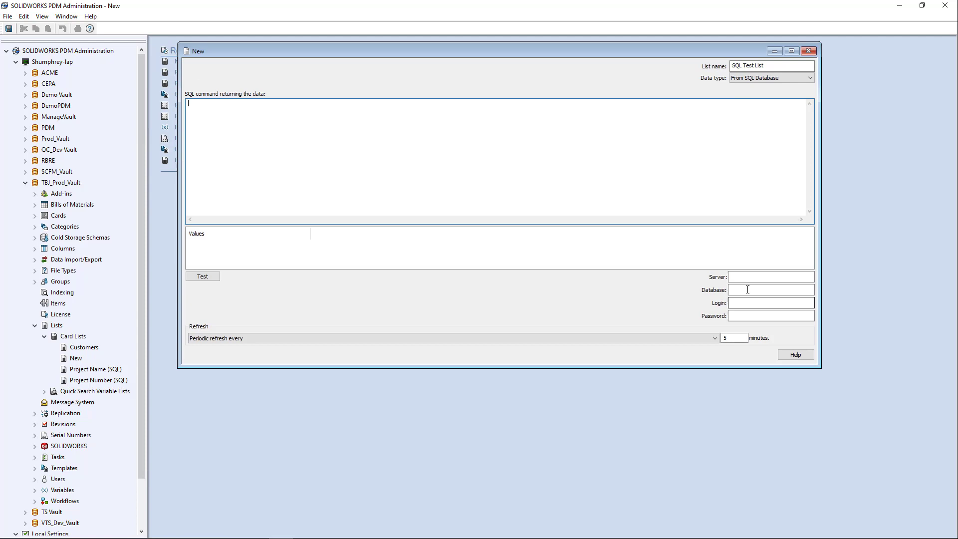
Fill in the server name, database name, login and password connection fields
left_click(757, 276)
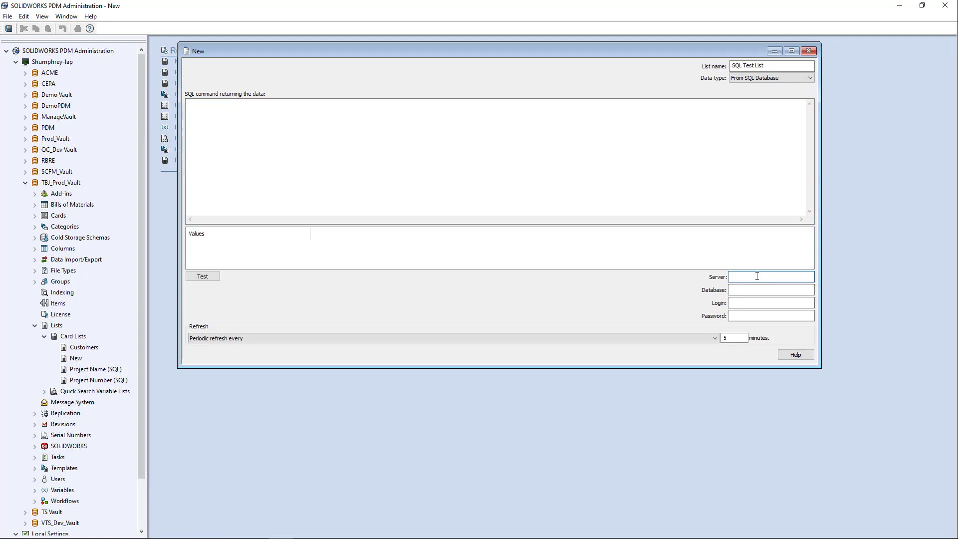
left_click(759, 290)
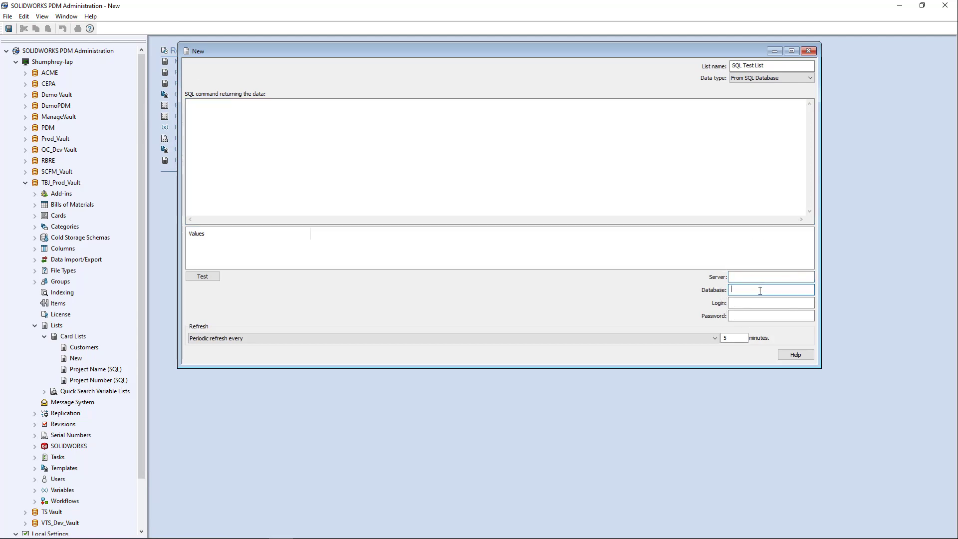
left_click(756, 304)
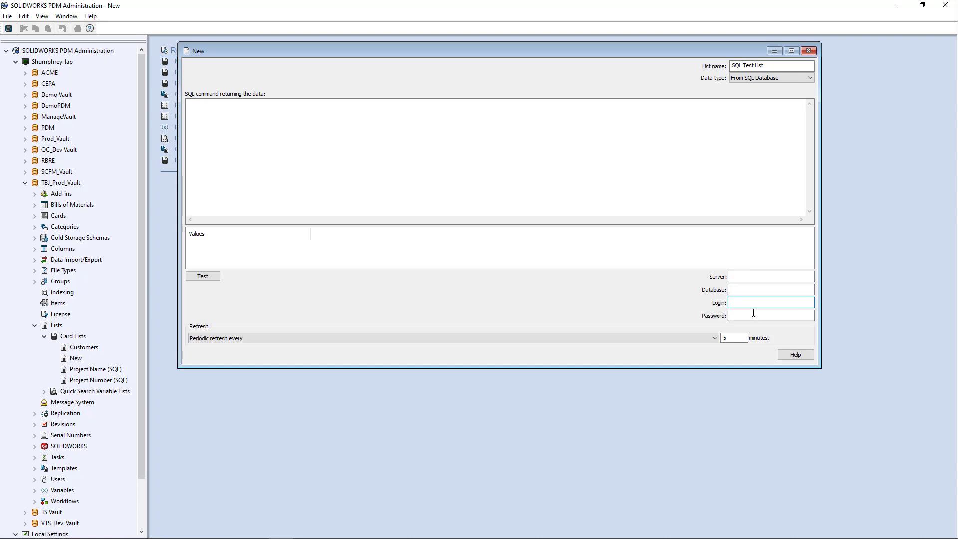
left_click(754, 313)
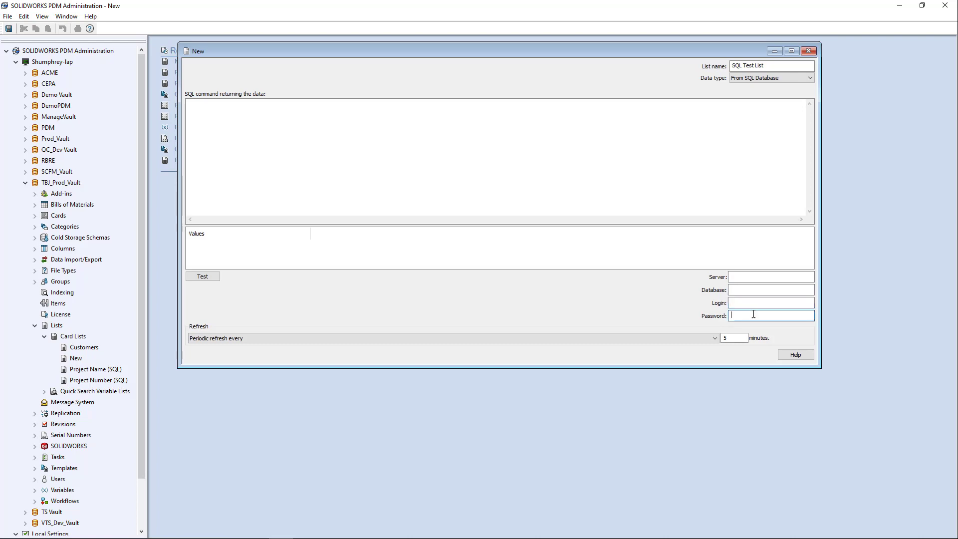
Set the list to refresh periodically every 1 minute
left_click(715, 338)
left_click(222, 355)
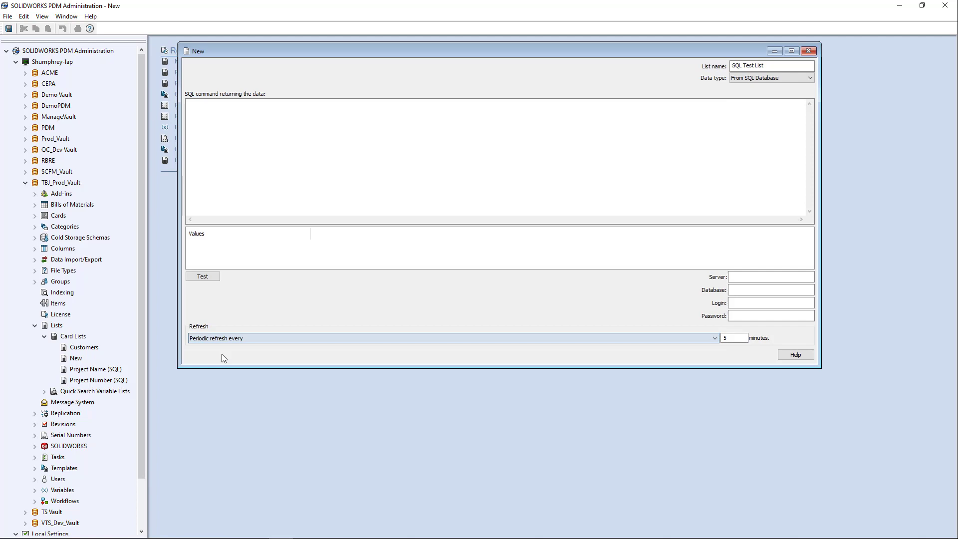
left_click(739, 338)
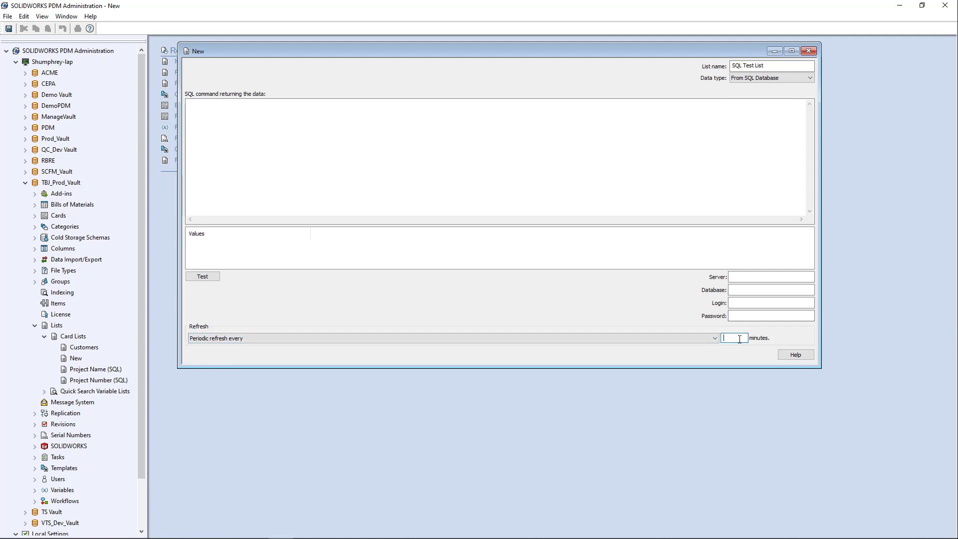
type("1")
left_click(737, 338)
Try saving SQL Test List, dismiss the database access error, and close it without saving
left_click(8, 28)
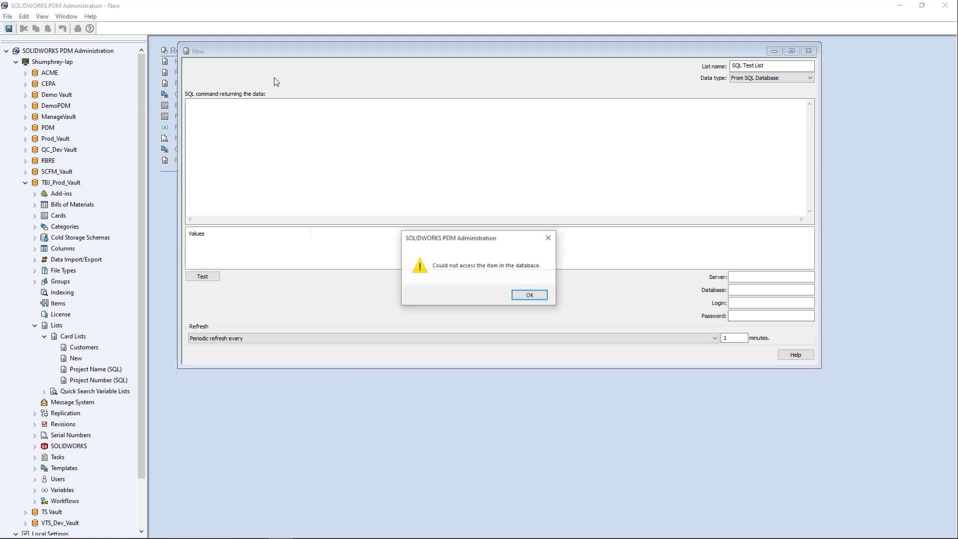
left_click(530, 294)
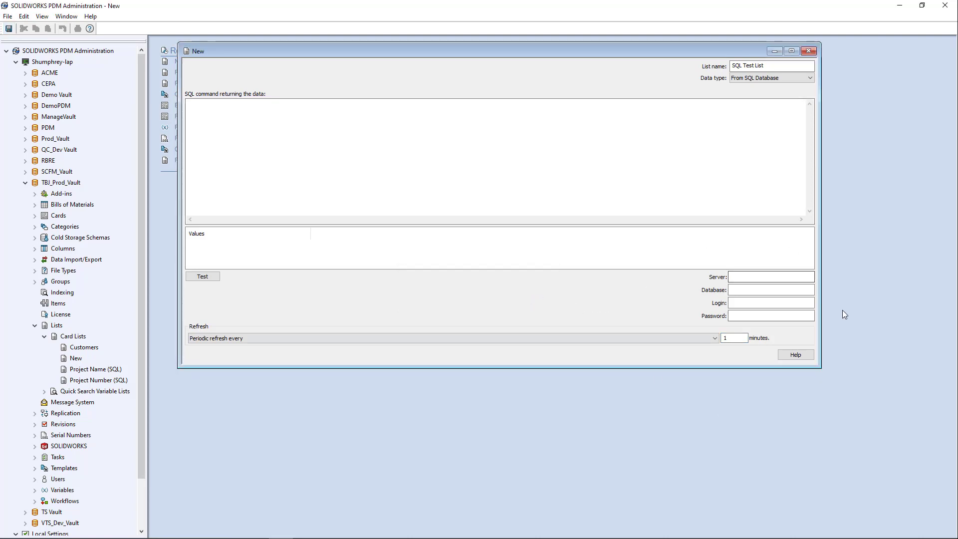
left_click(808, 51)
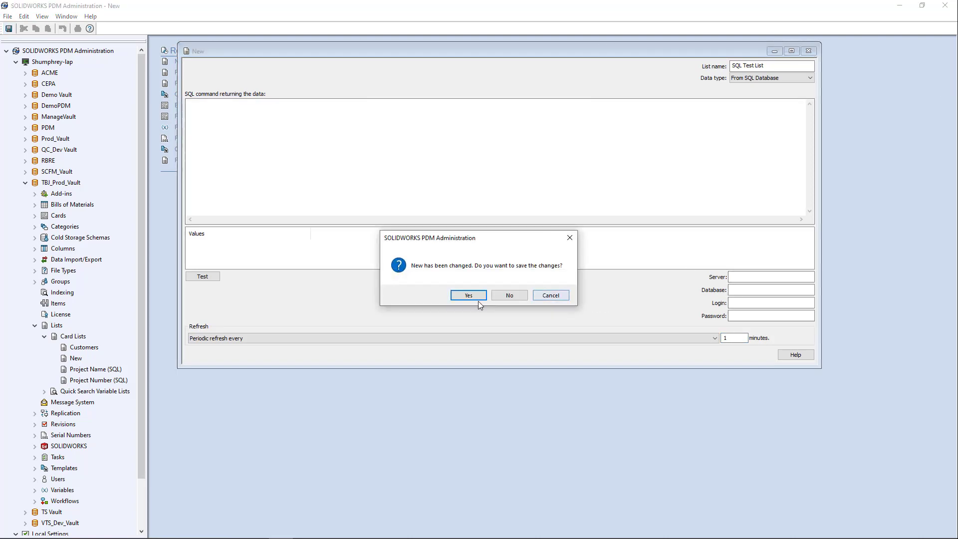
left_click(509, 295)
Delete the card list named New, confirming the deletion
right_click(70, 358)
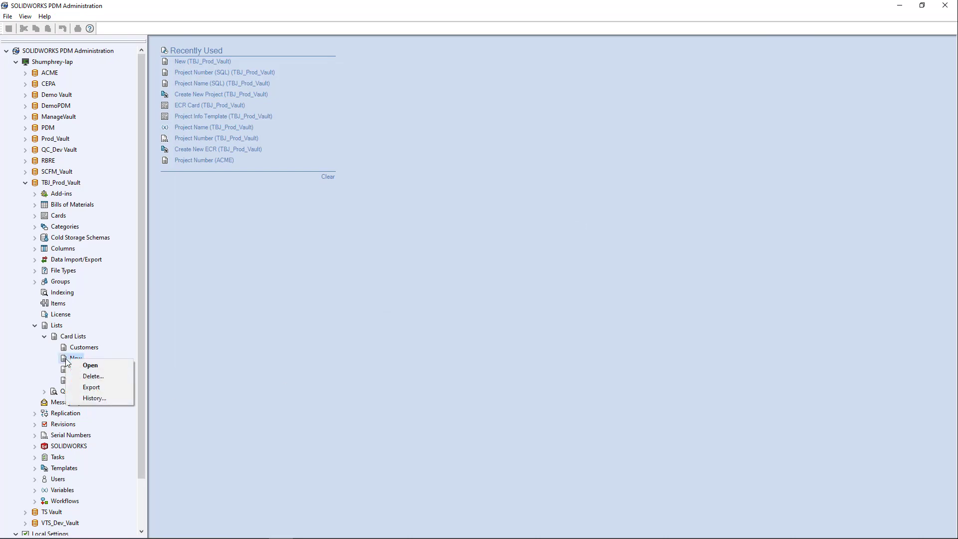
left_click(89, 377)
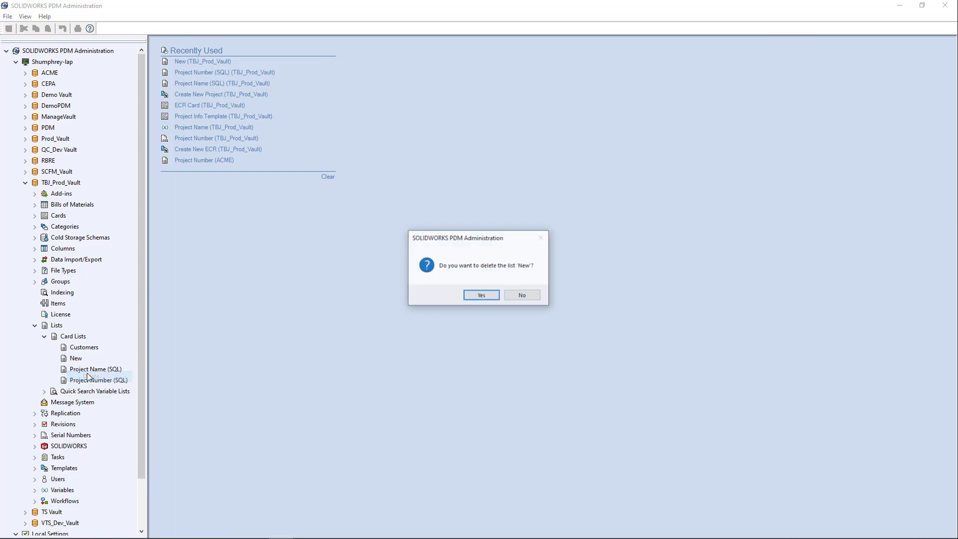
left_click(487, 298)
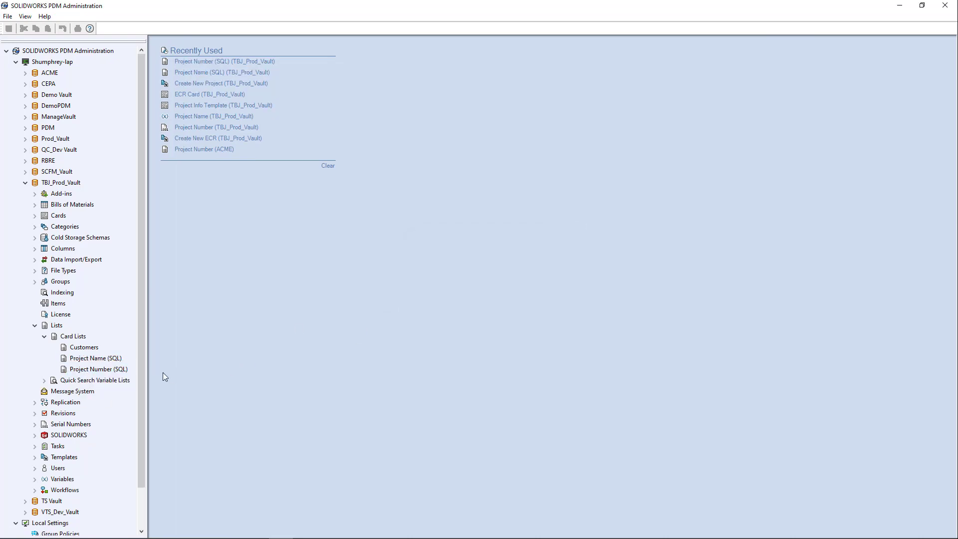
Open the Project Name (SQL) list and review its SQL query and Project Name WHERE condition
double_click(91, 359)
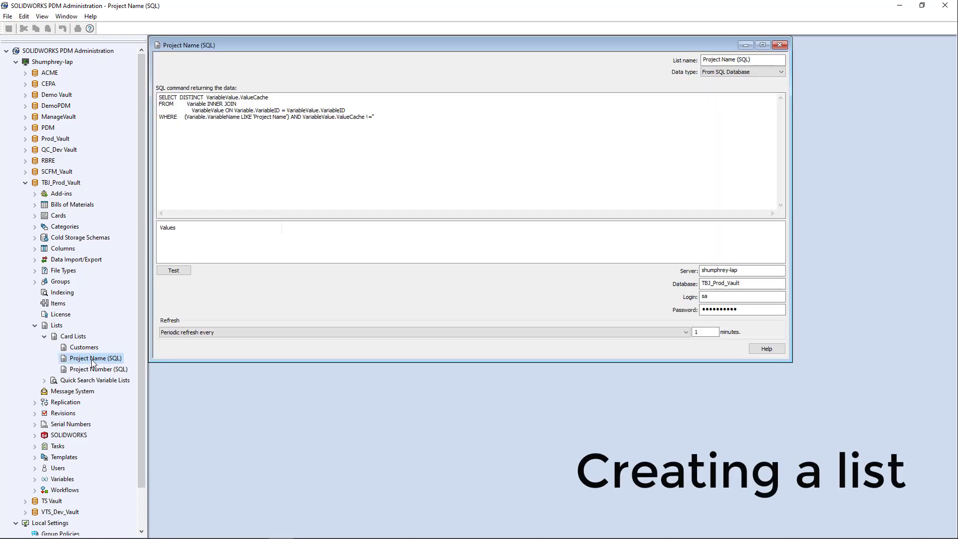
left_click(794, 70)
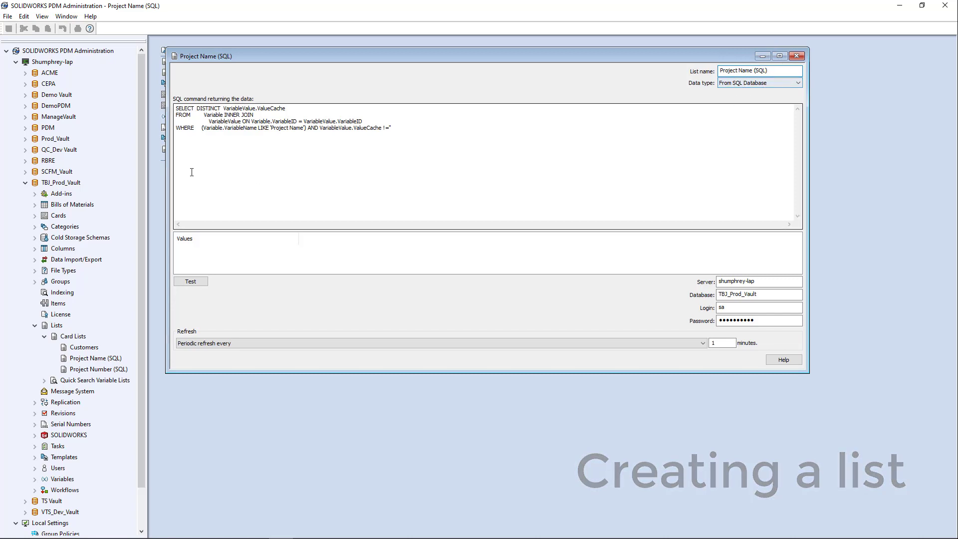
left_click(208, 116)
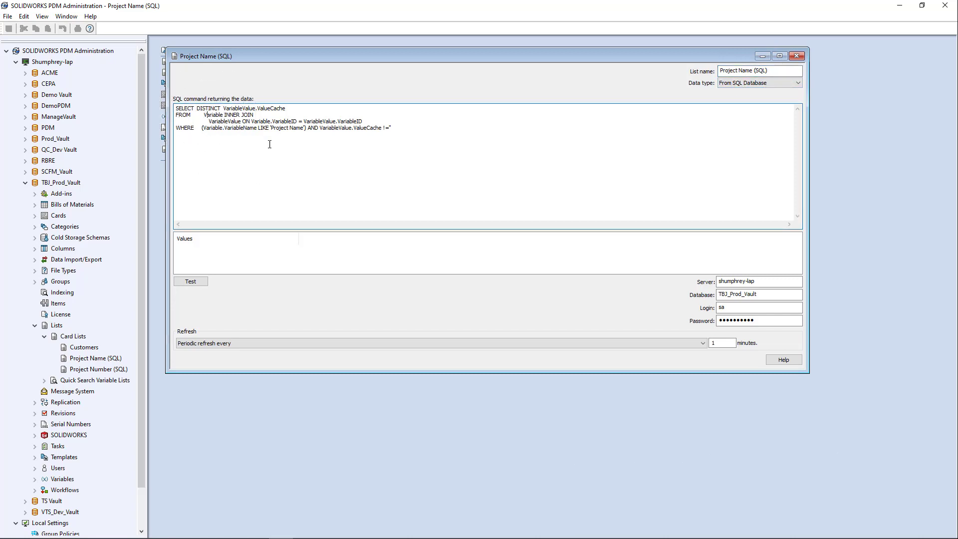
left_click_drag(405, 127, 174, 106)
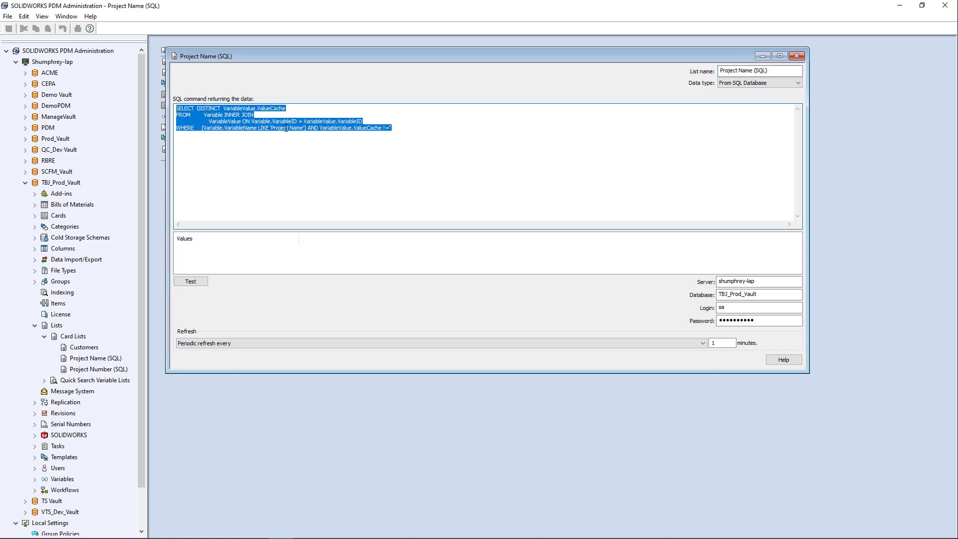
left_click(408, 126)
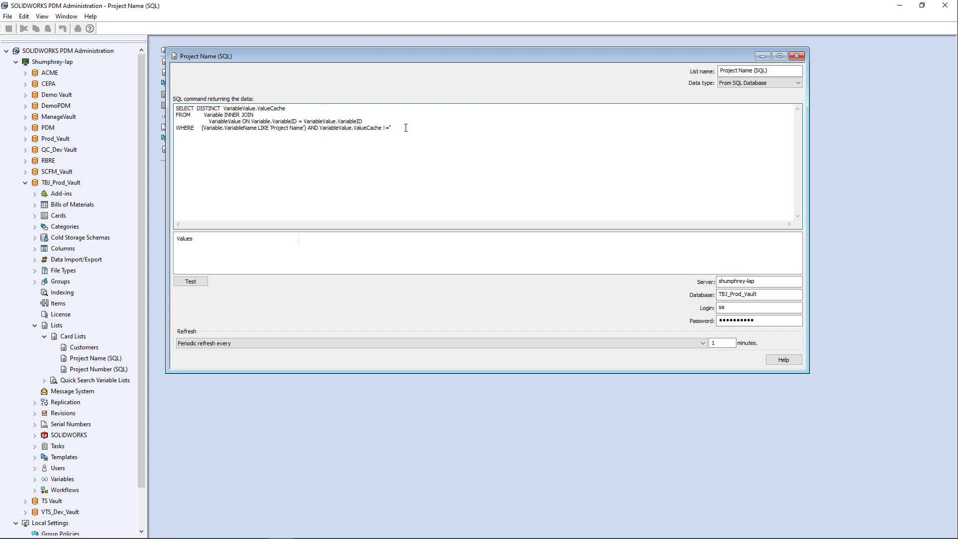
left_click_drag(400, 131, 173, 109)
left_click(301, 110)
left_click_drag(270, 128, 305, 129)
left_click(385, 131)
left_click_drag(402, 121, 175, 106)
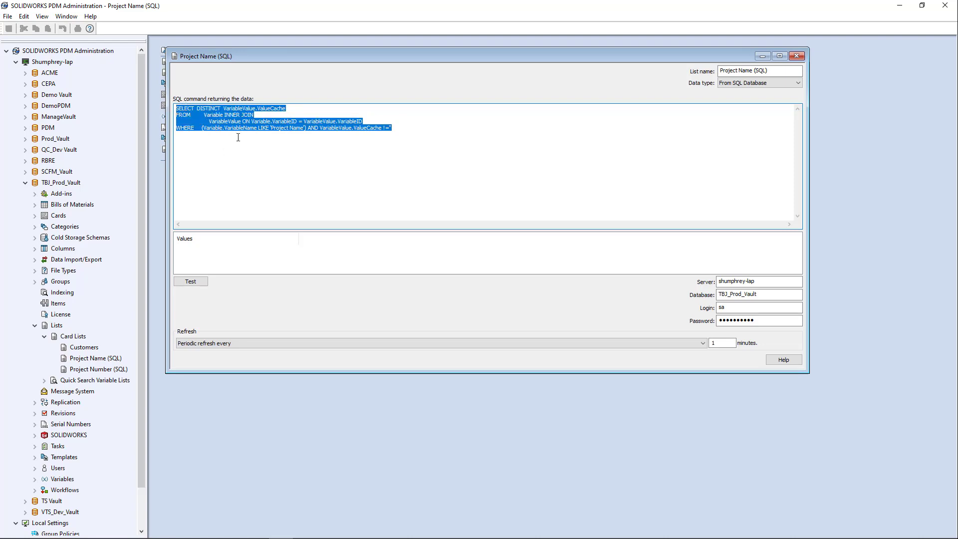
left_click(430, 127)
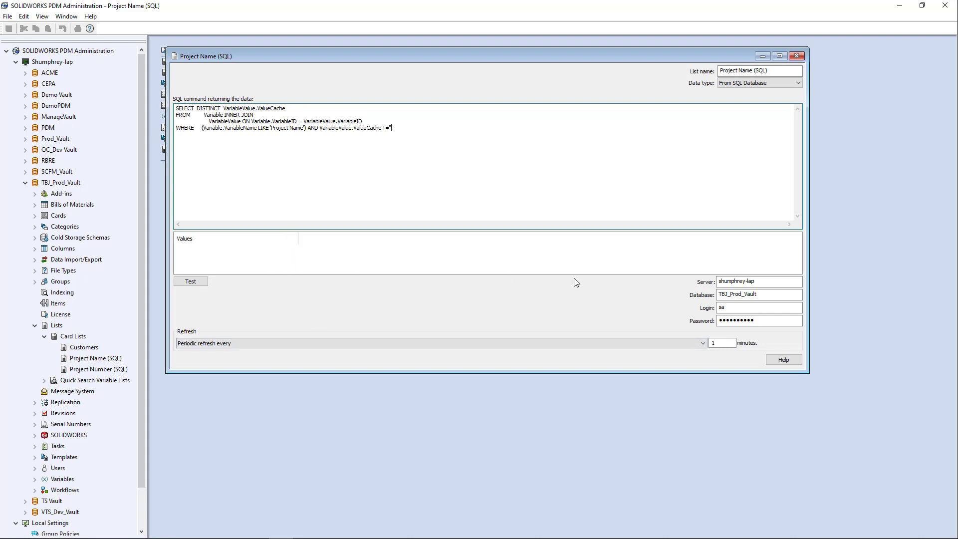
Check the server, database, login and password fields, then test the query and browse returned project names
left_click(770, 282)
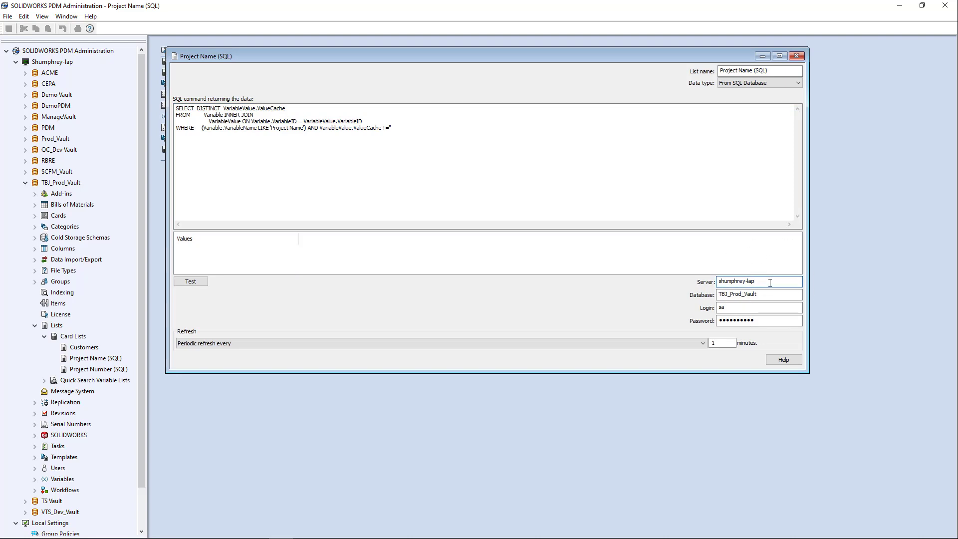
left_click(771, 294)
left_click(768, 308)
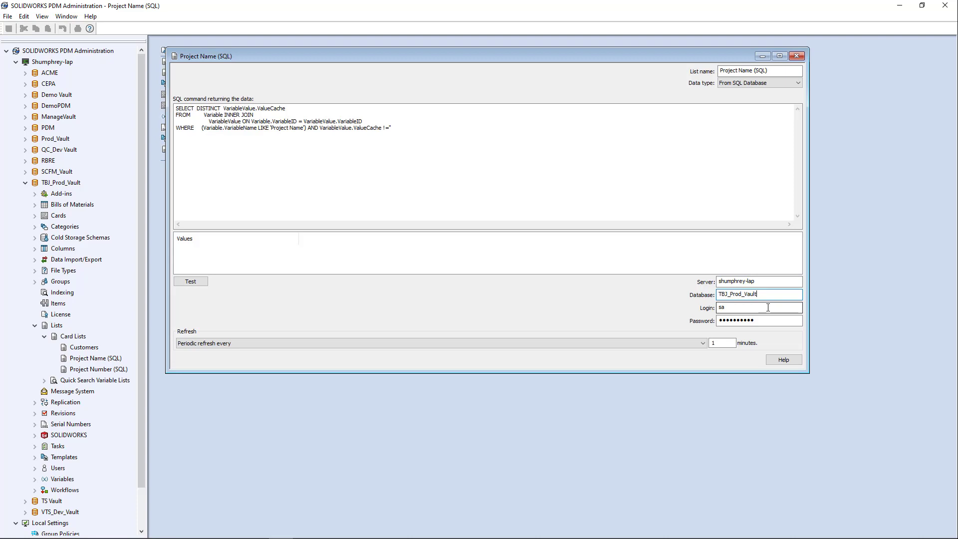
left_click(761, 321)
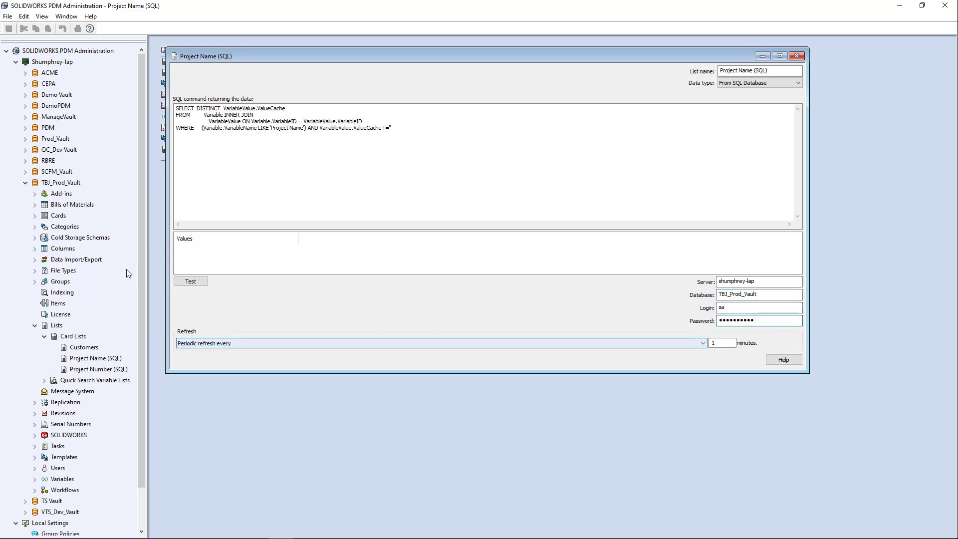
left_click(181, 283)
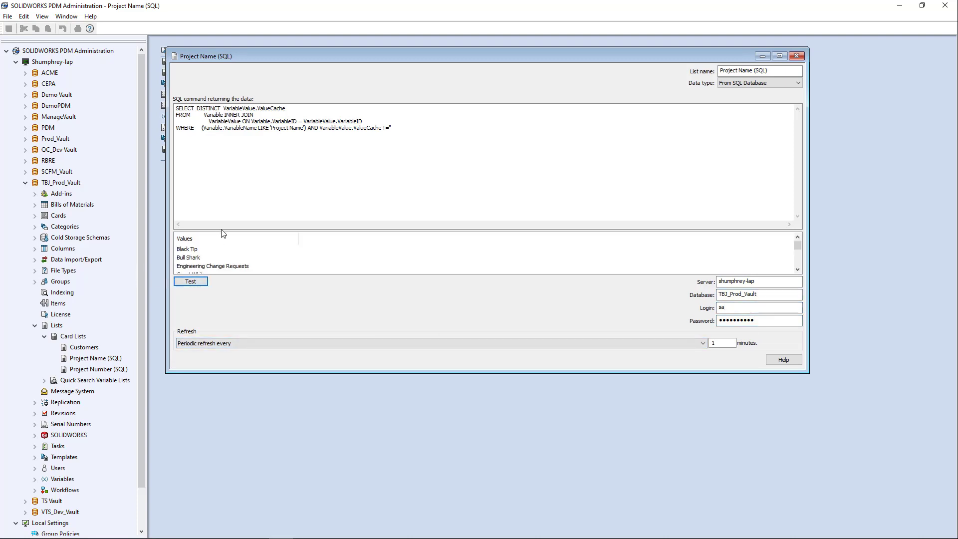
scroll(218, 249, "down", 2)
scroll(219, 252, "up", 3)
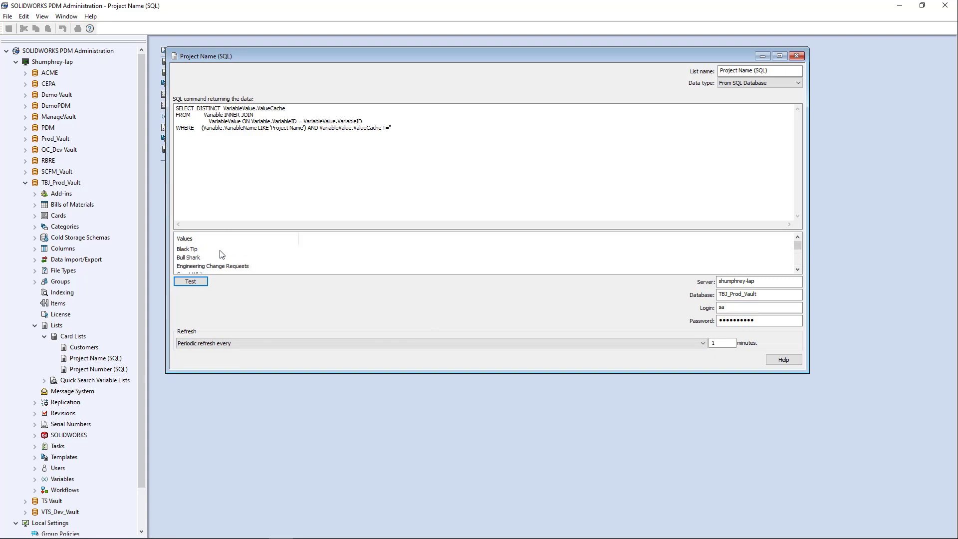
scroll(222, 255, "down", 3)
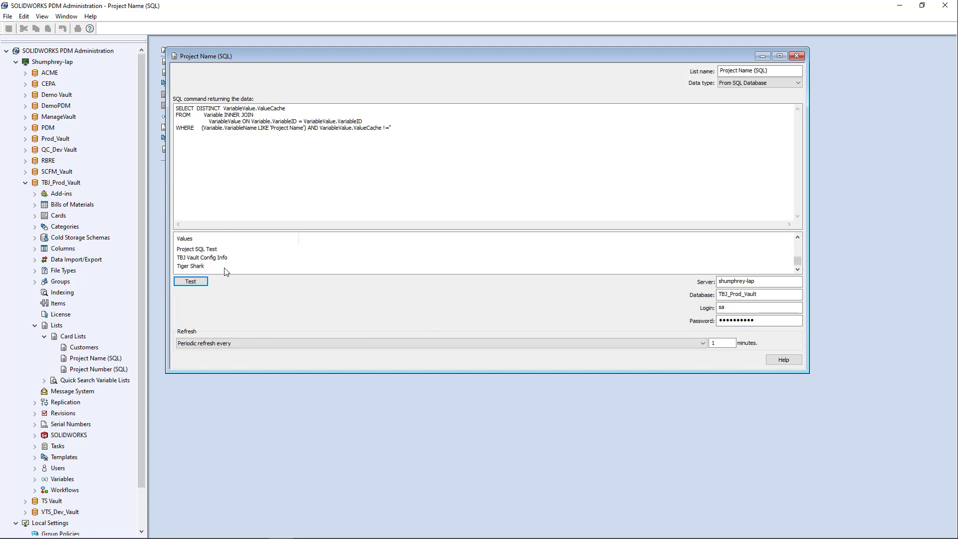
scroll(225, 265, "up", 3)
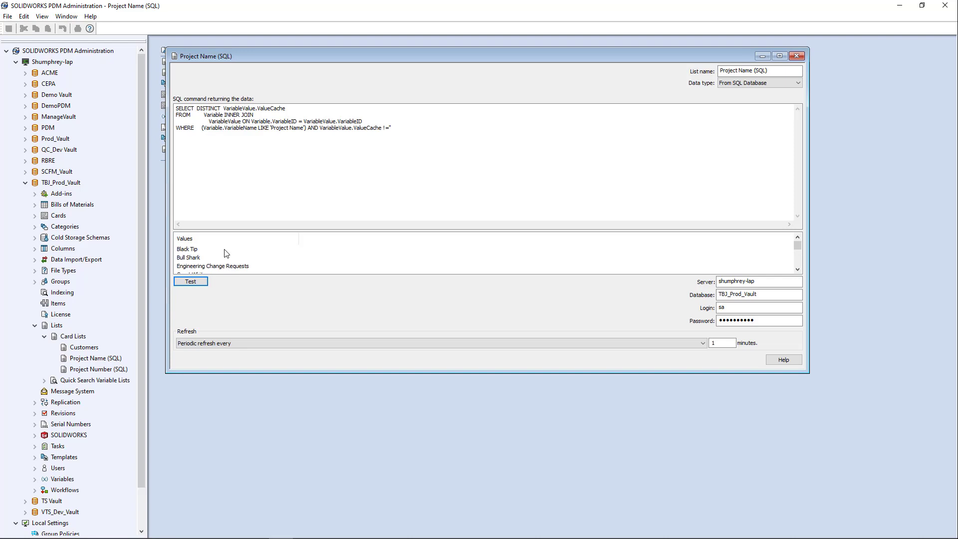
scroll(226, 254, "down", 3)
scroll(226, 253, "up", 3)
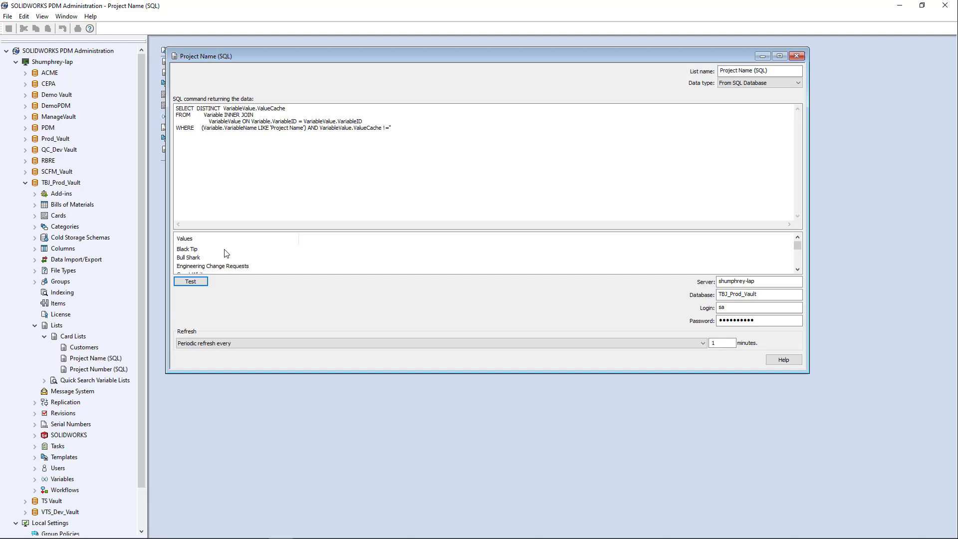
scroll(226, 254, "down", 3)
scroll(226, 255, "up", 3)
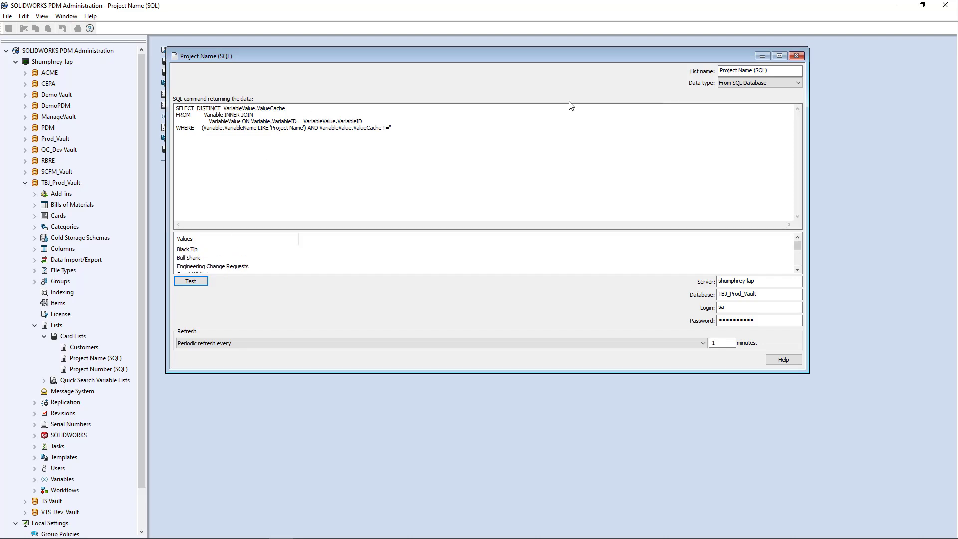
Close Project Name (SQL), open Project Number (SQL) to check its WHERE condition, then close it
left_click(797, 56)
double_click(125, 369)
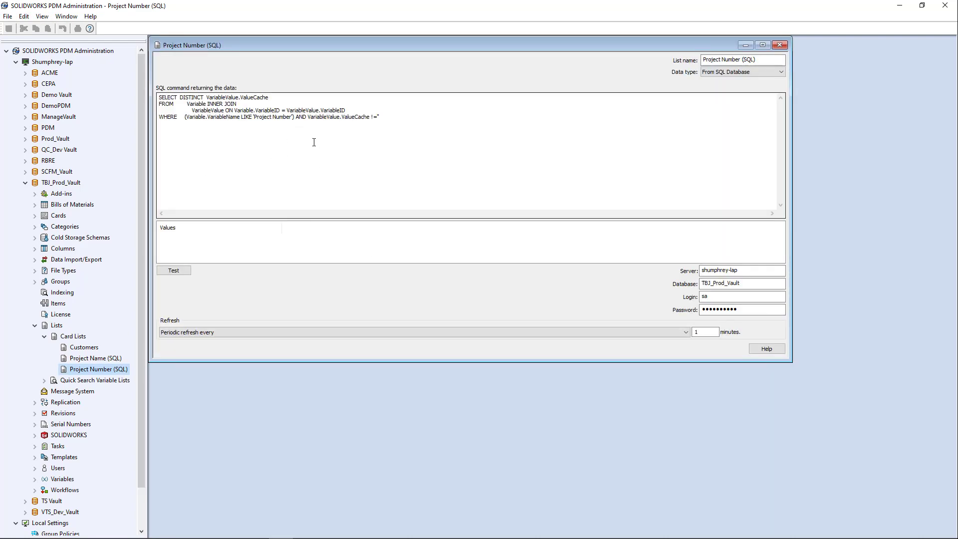
left_click_drag(256, 118, 292, 121)
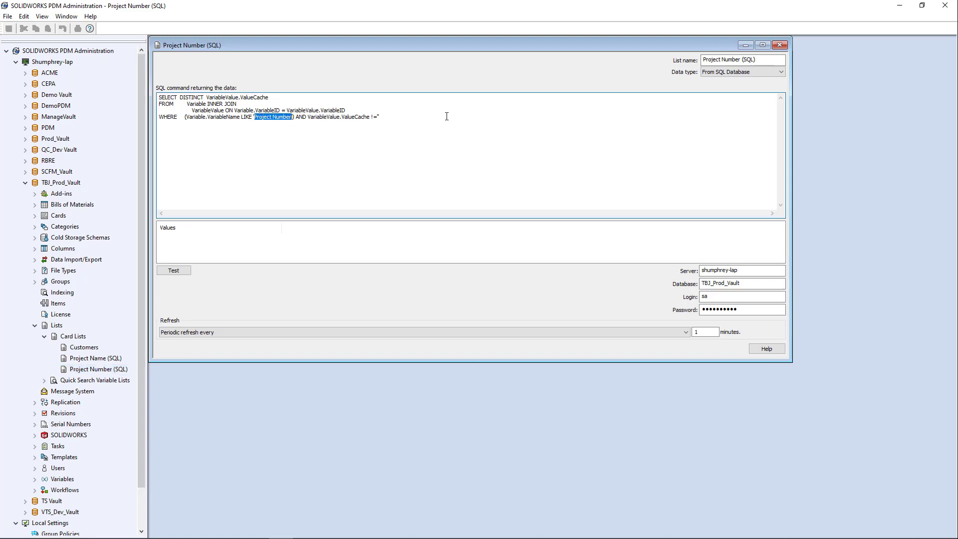
left_click(780, 45)
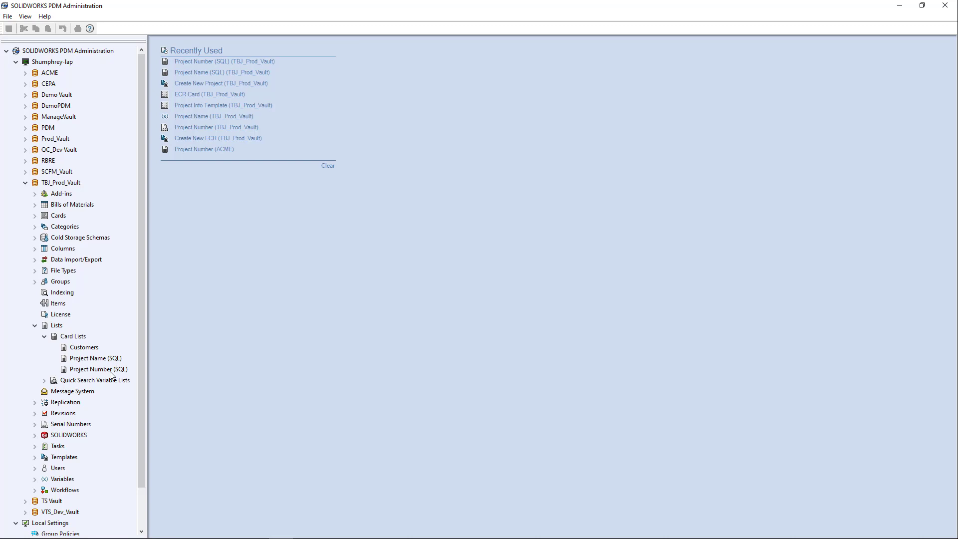
Collapse Lists, expand Cards > Template Cards, and open then close the Project Info Template card
key("ctrl")
left_click(44, 337)
left_click(35, 325)
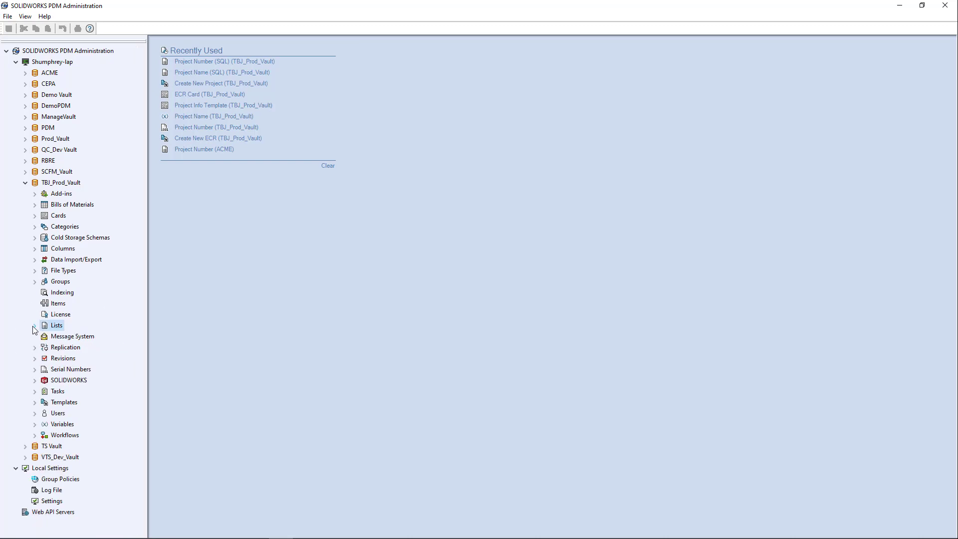
left_click(60, 183)
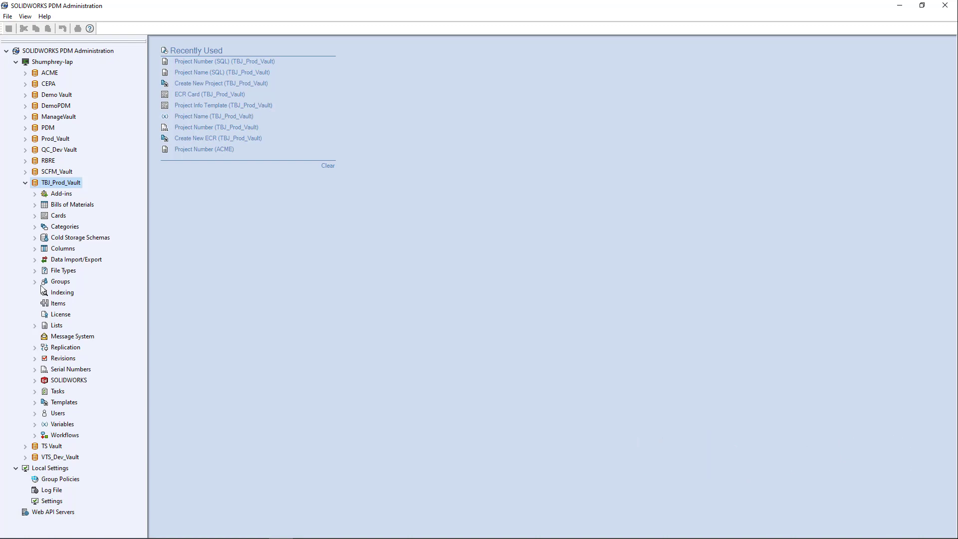
left_click(35, 216)
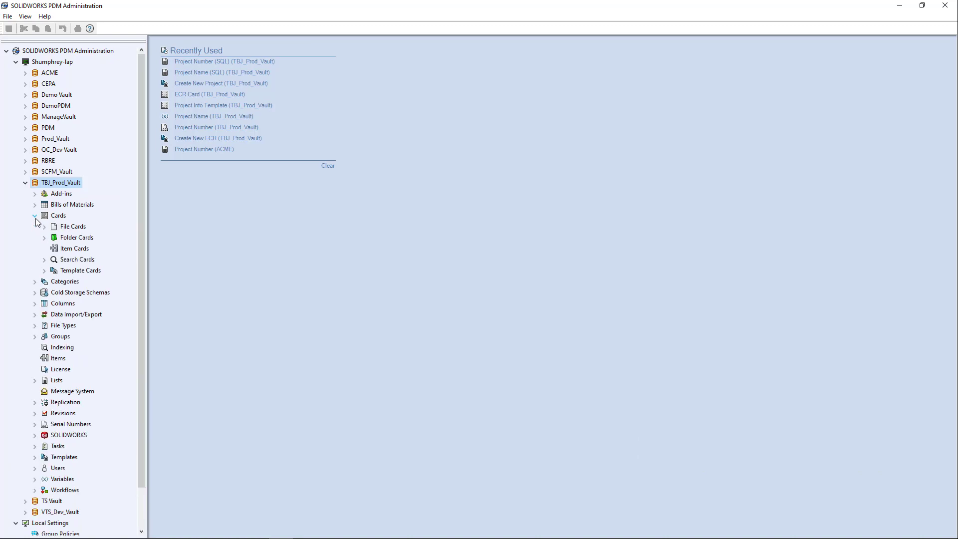
left_click(44, 270)
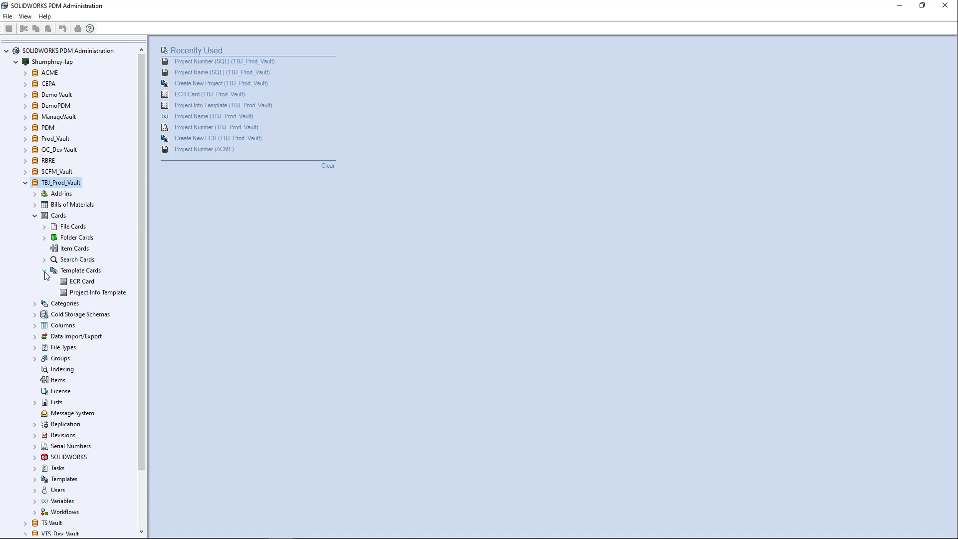
double_click(109, 293)
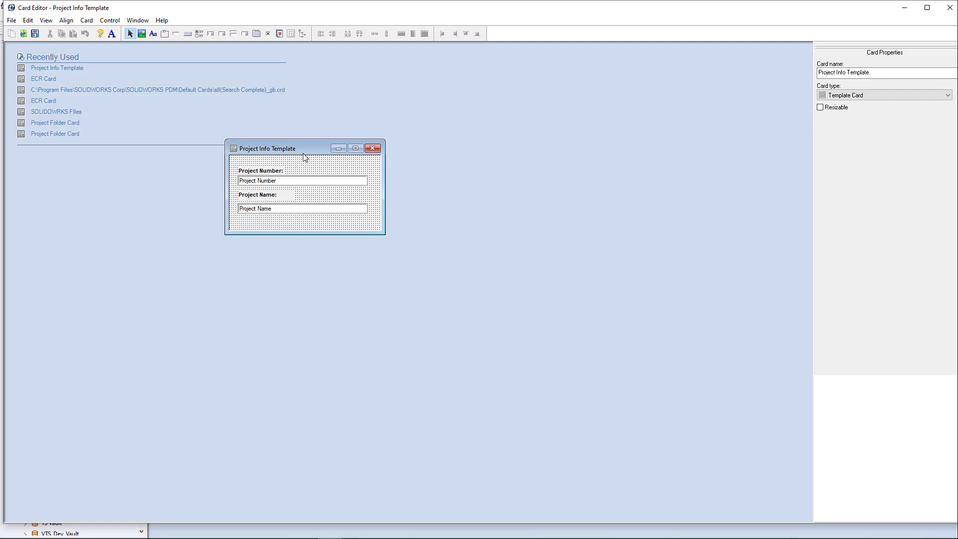
left_click(949, 8)
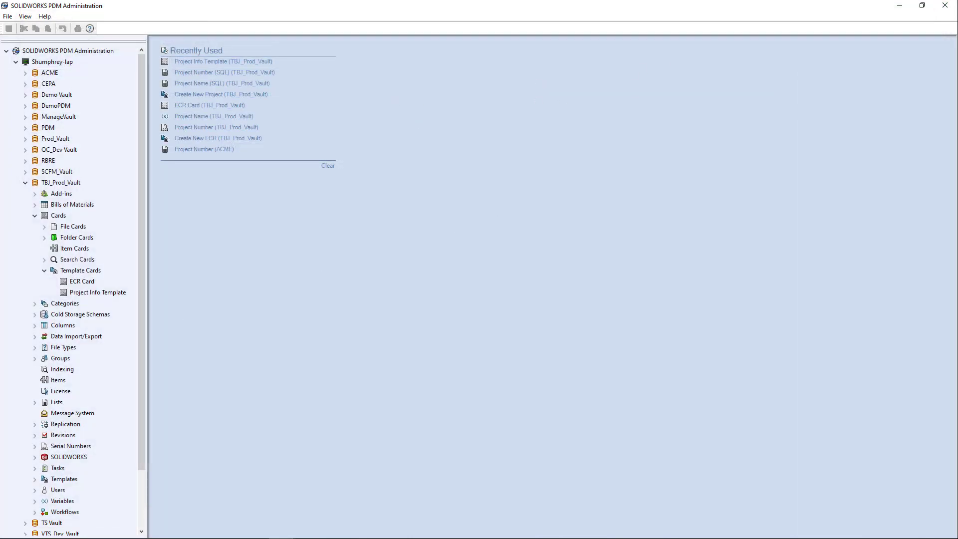
Open the Project Number serial number, check its PROJ- format and next counter 11, then cancel
left_click(35, 446)
double_click(81, 468)
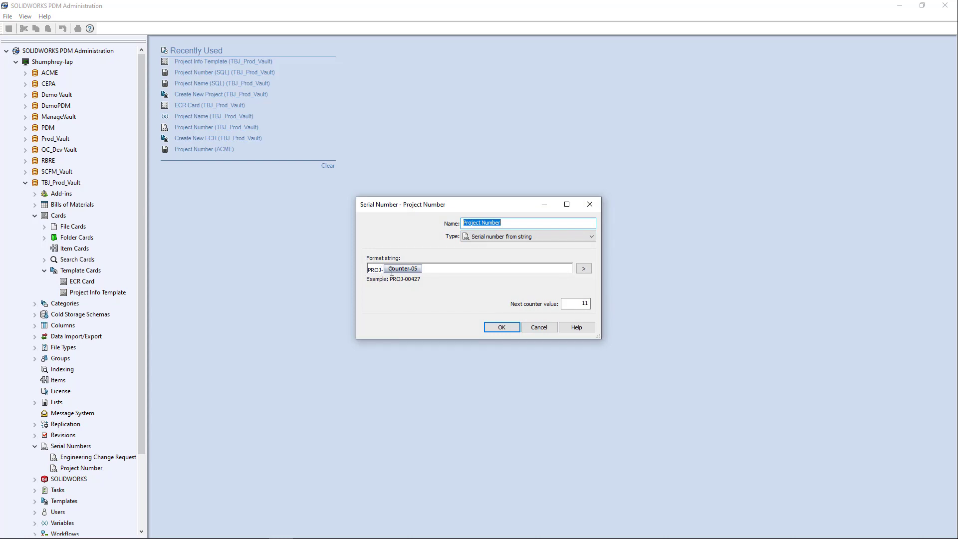
left_click(576, 302)
type("11")
left_click(537, 328)
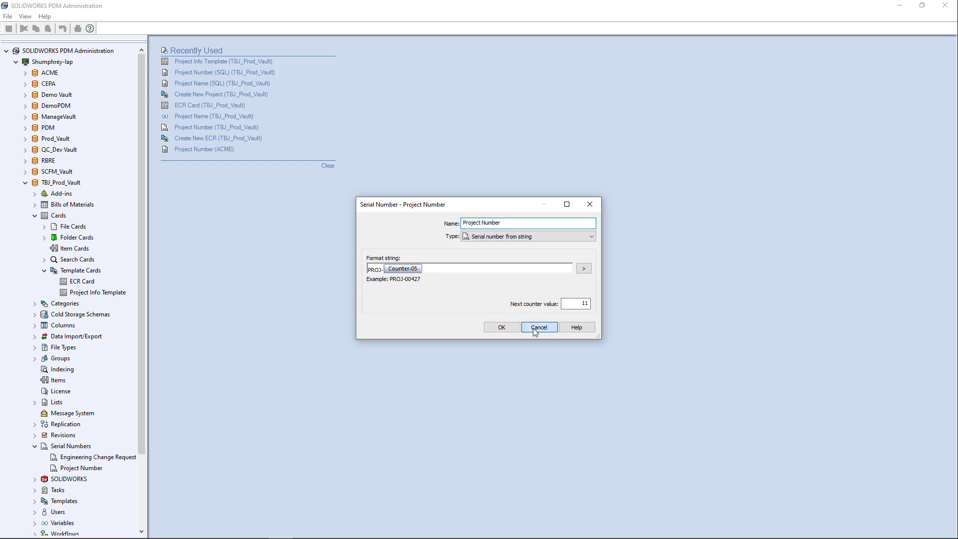
scroll(70, 347, "down", 3)
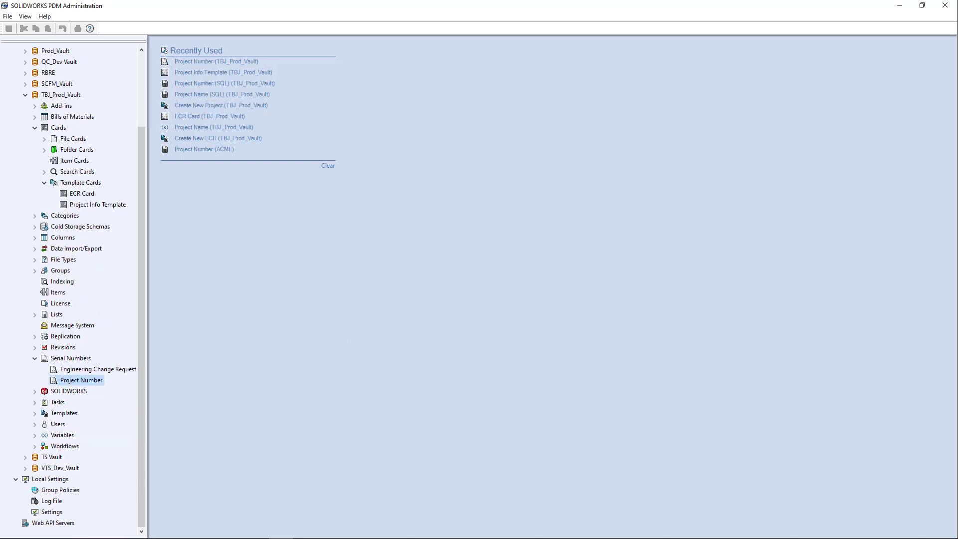
left_click(34, 435)
double_click(78, 468)
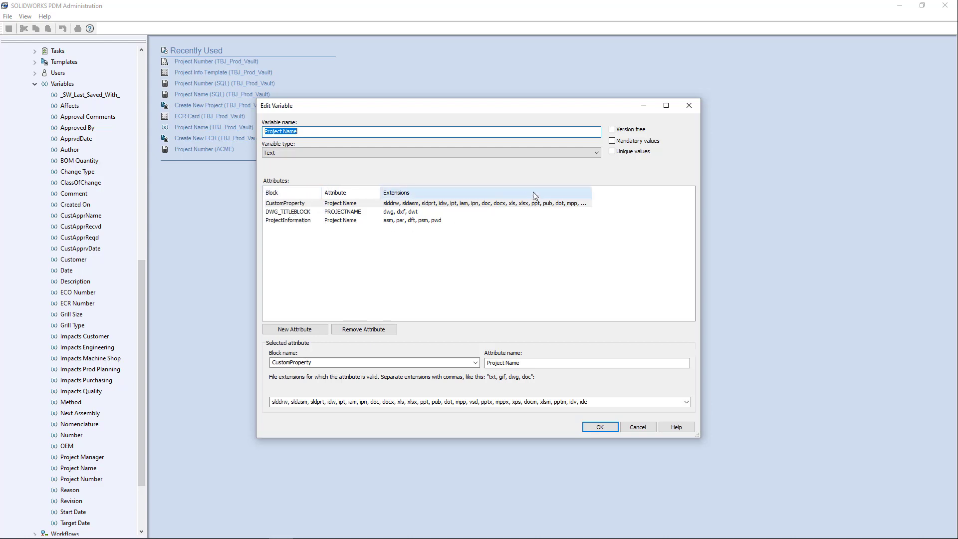
left_click(689, 107)
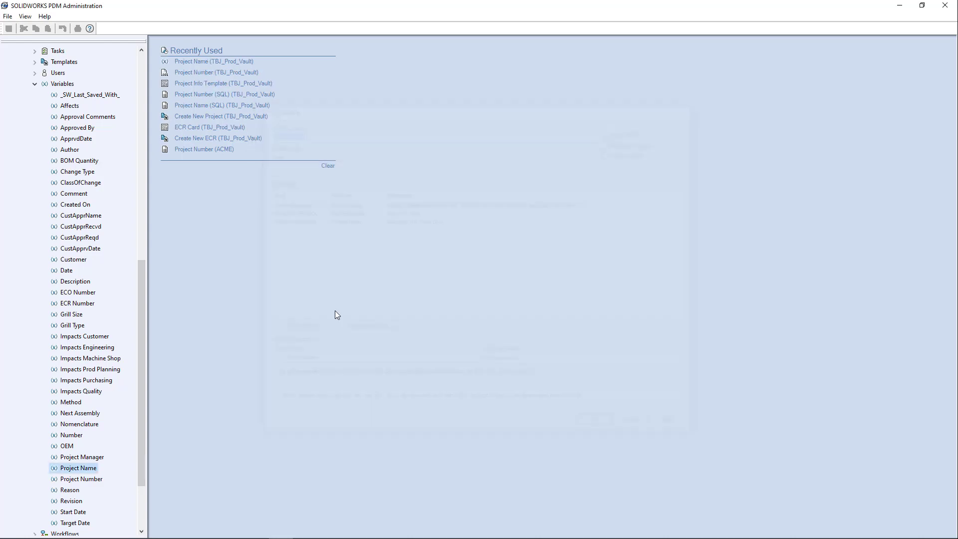
left_click(35, 84)
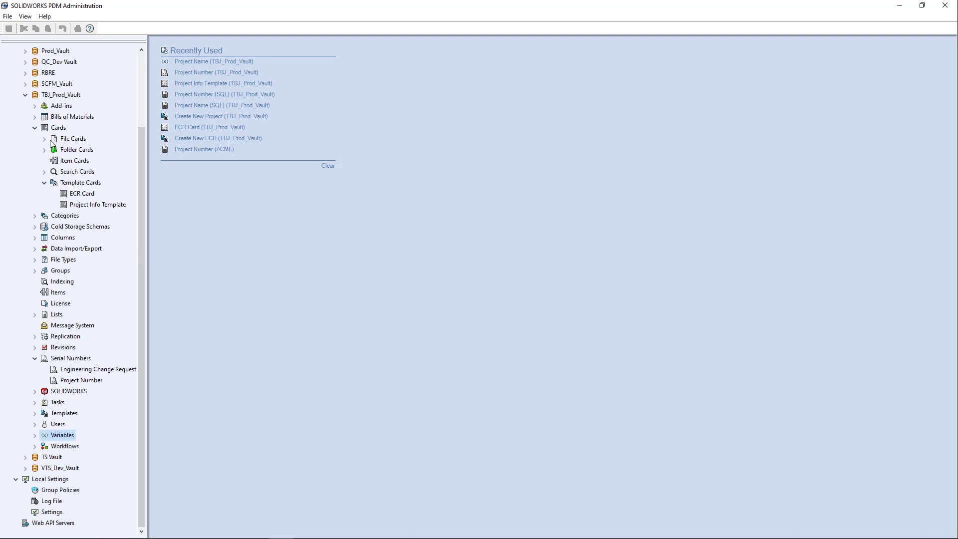
left_click(44, 182)
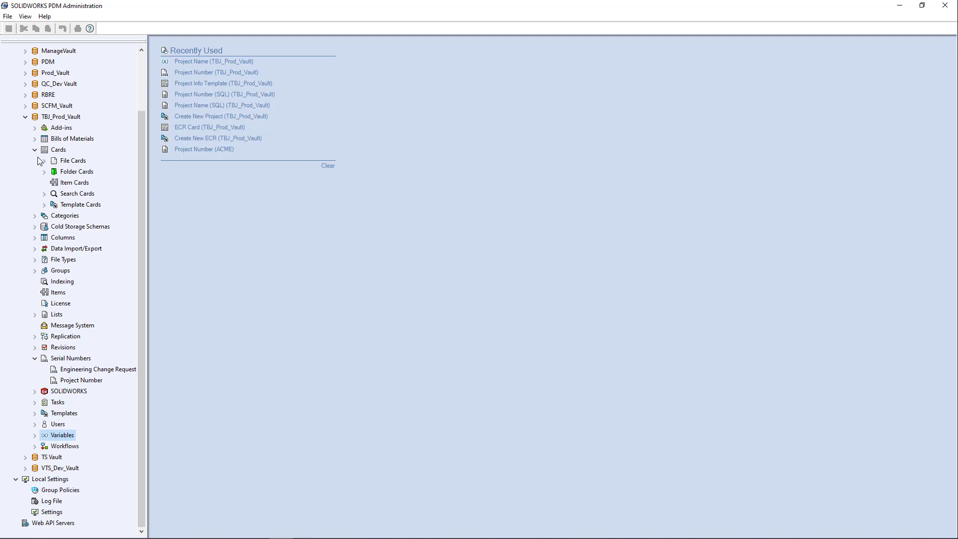
Open the Create New Project template, step through permissions, card, folders and icon pages, then cancel
left_click(35, 414)
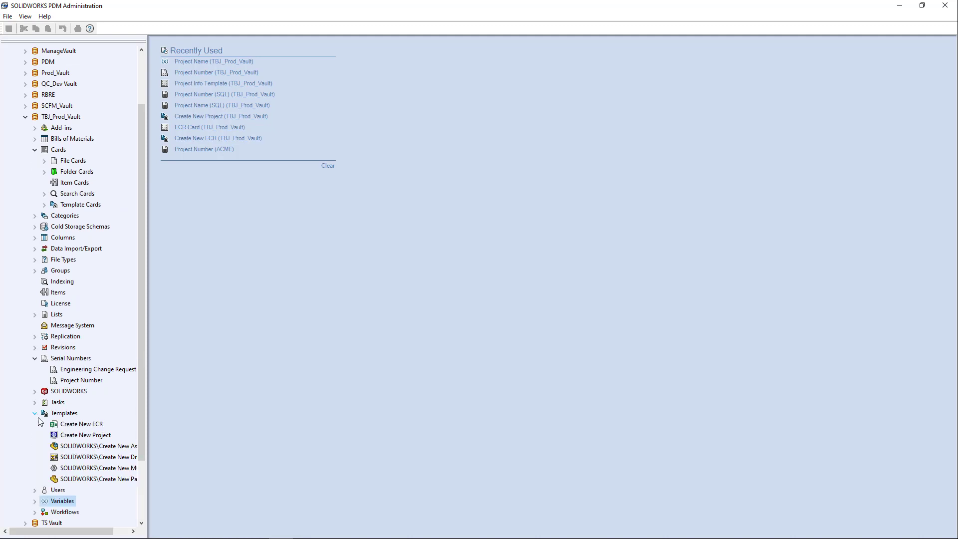
double_click(85, 435)
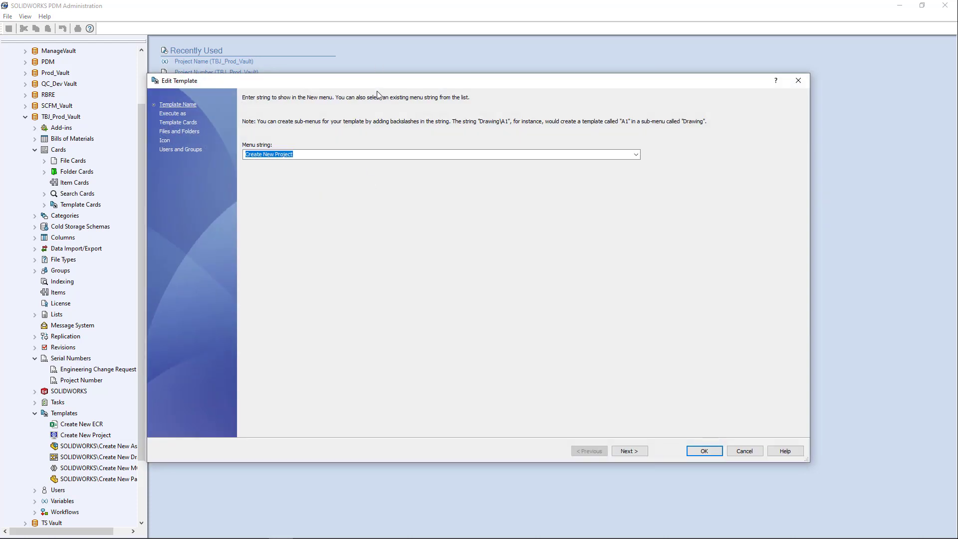
left_click(640, 447)
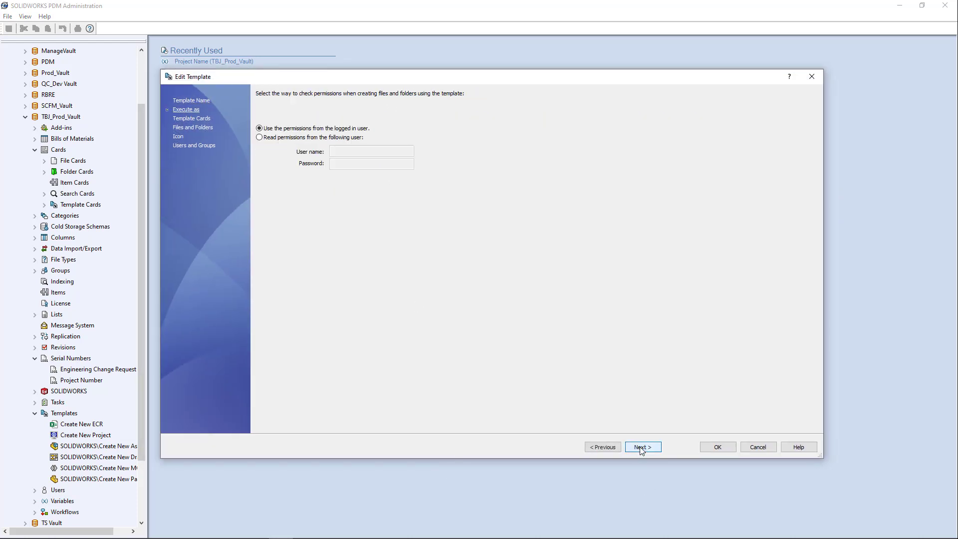
left_click(641, 447)
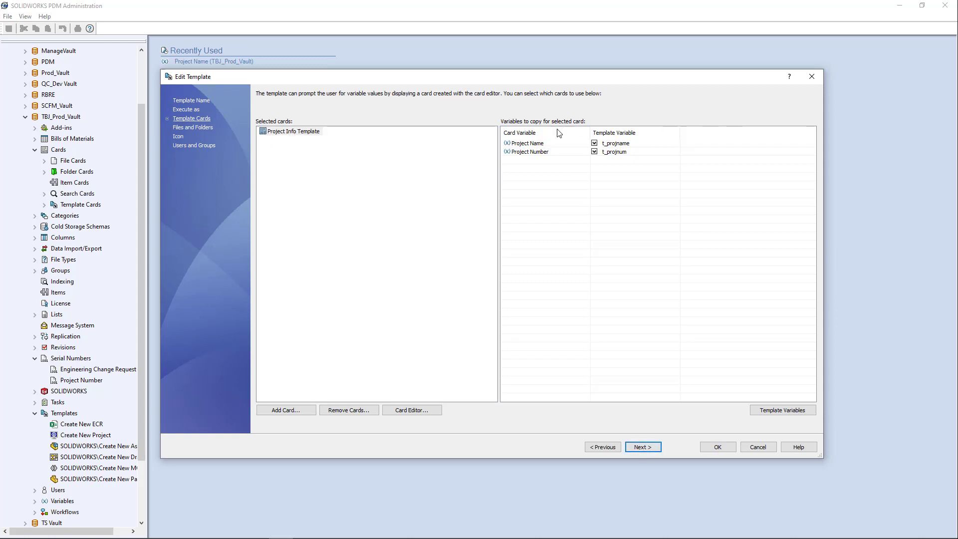
left_click(643, 448)
left_click(263, 144)
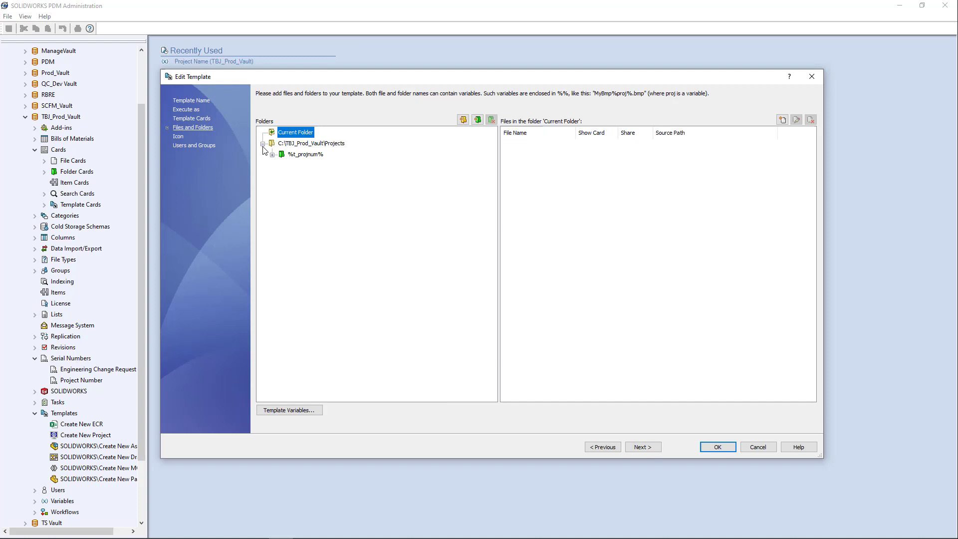
left_click(272, 155)
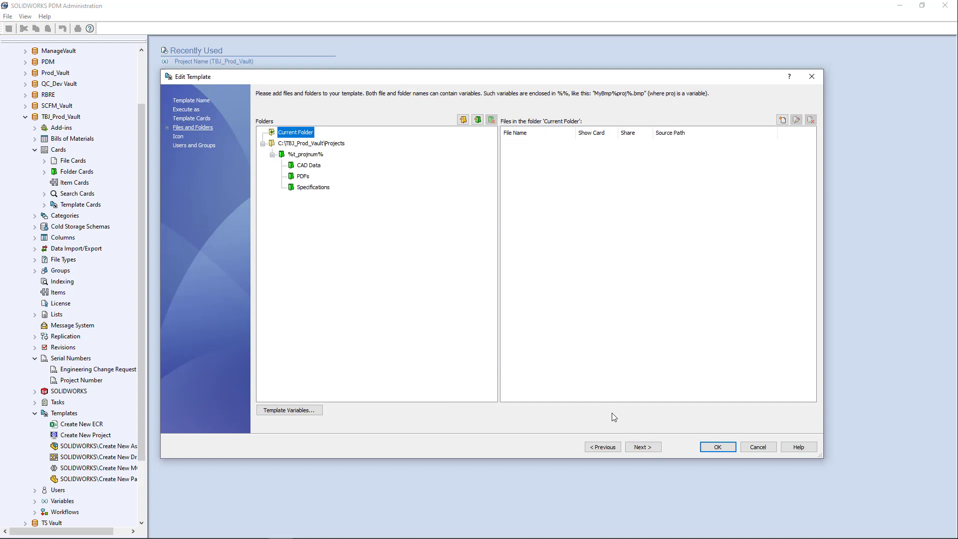
left_click(640, 448)
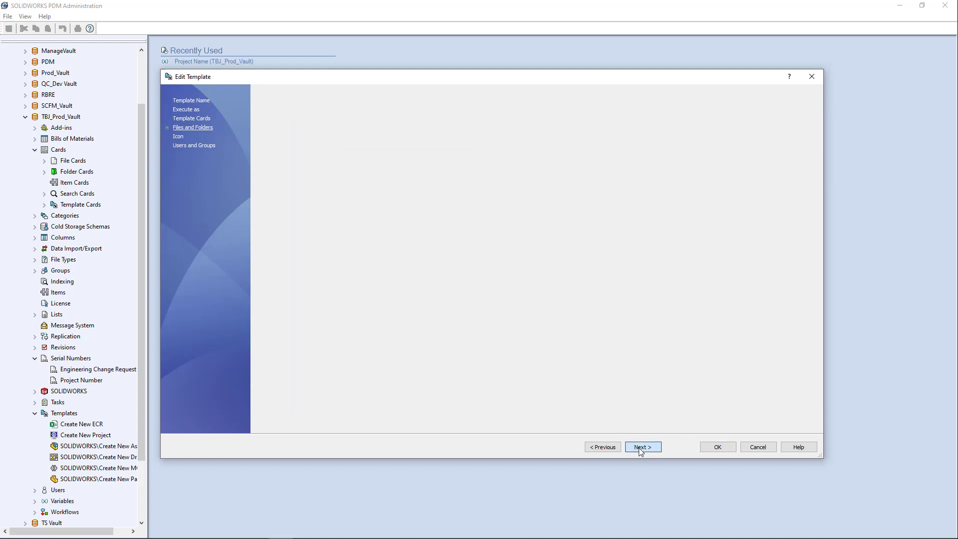
left_click(758, 447)
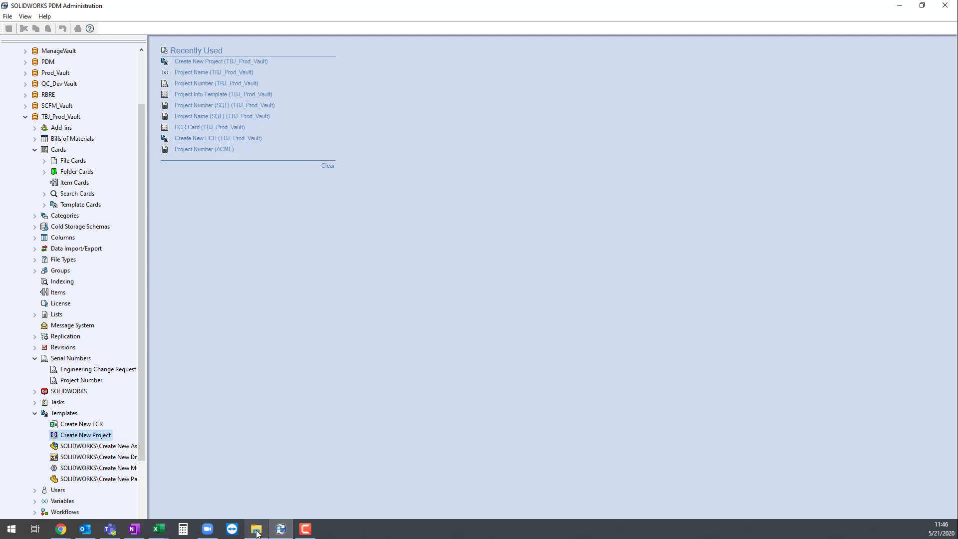
Open the Projects folder in the vault's File Explorer window
left_click(256, 530)
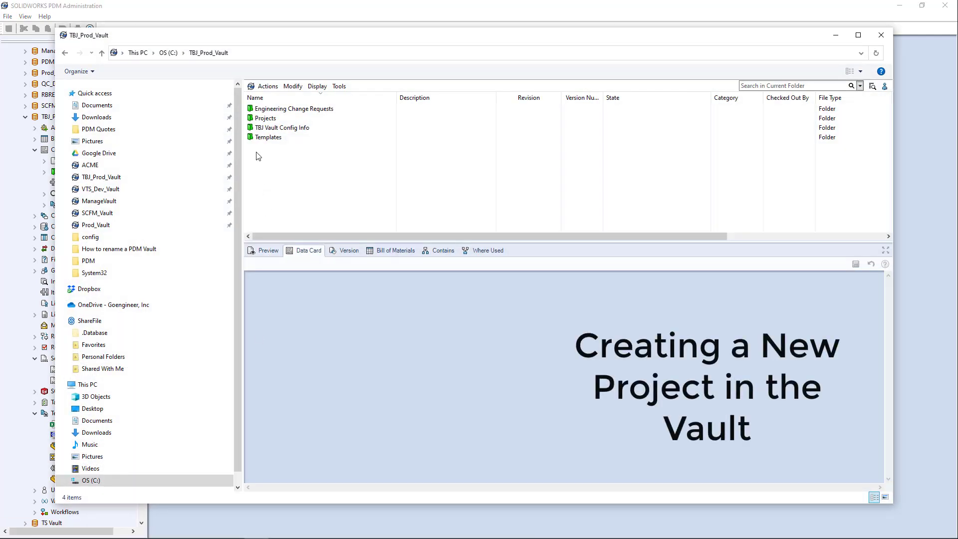
left_click(268, 122)
double_click(266, 122)
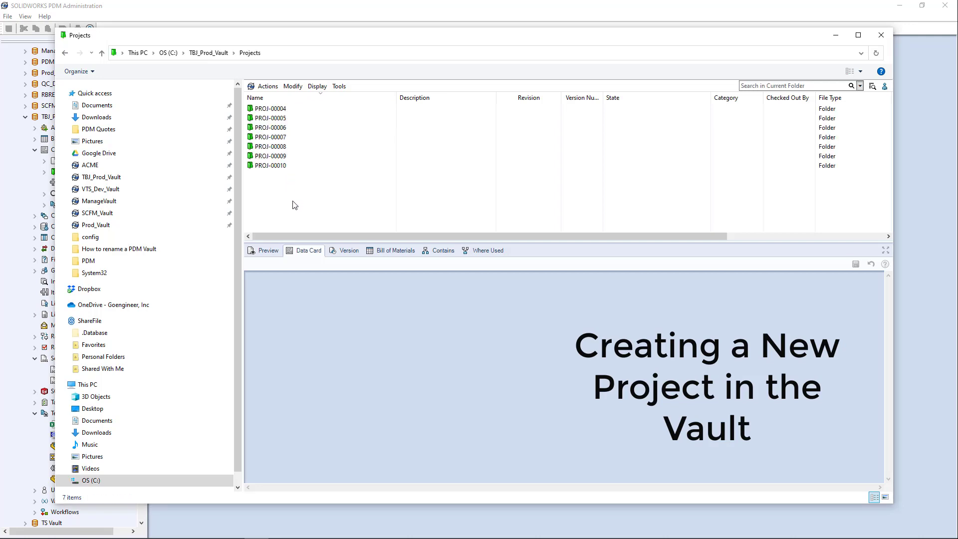
Create new project PROJ-00011 named 'Project SQL Test New' in Projects
right_click(272, 184)
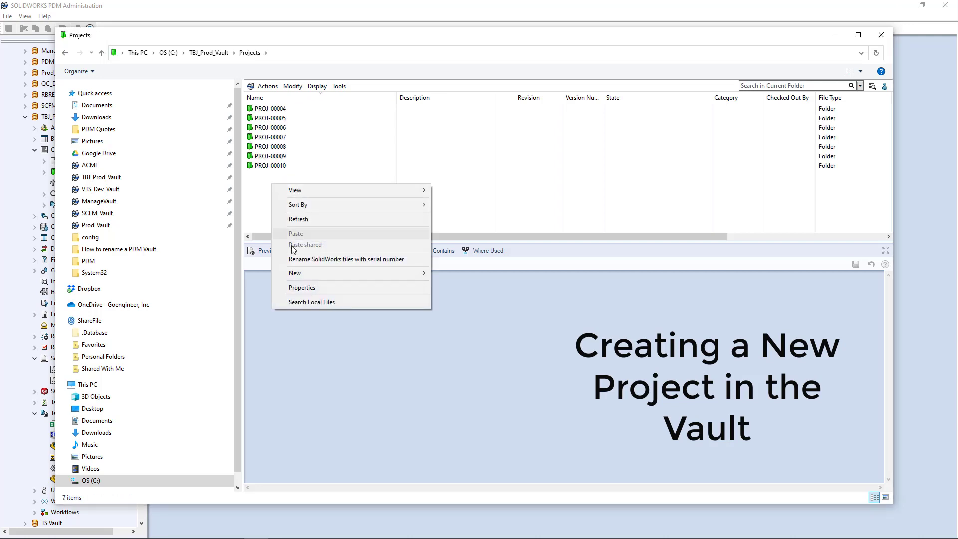
mouse_move(300, 278)
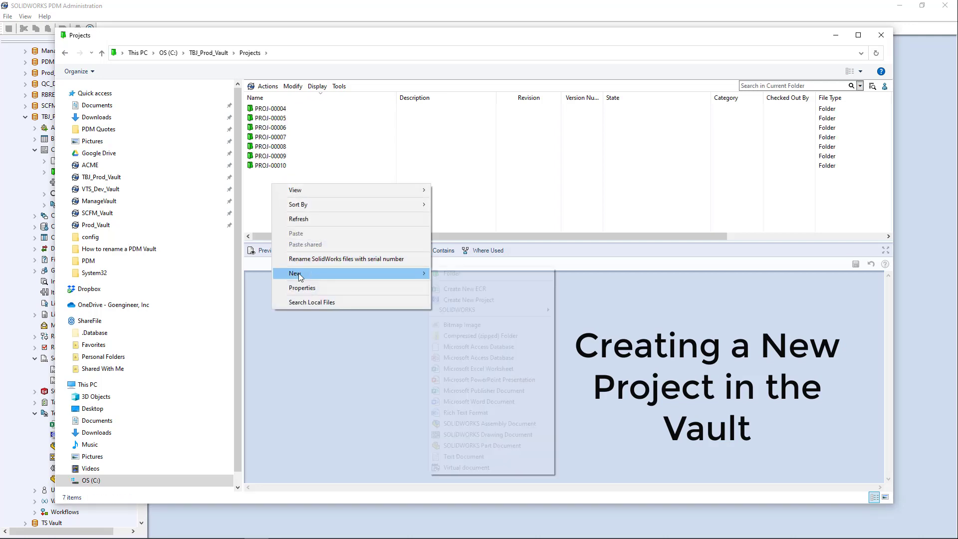
left_click(483, 305)
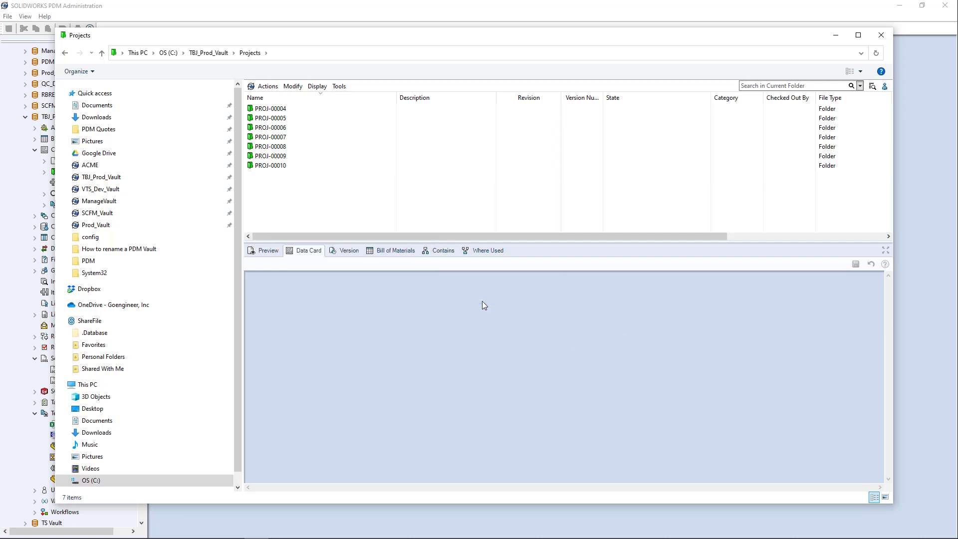
left_click_drag(472, 215, 484, 112)
left_click(474, 153)
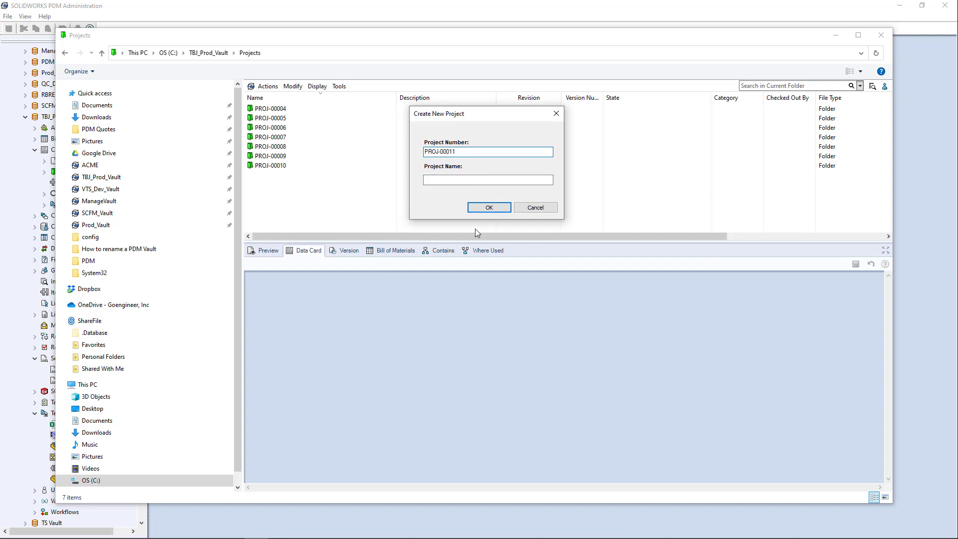
left_click(447, 181)
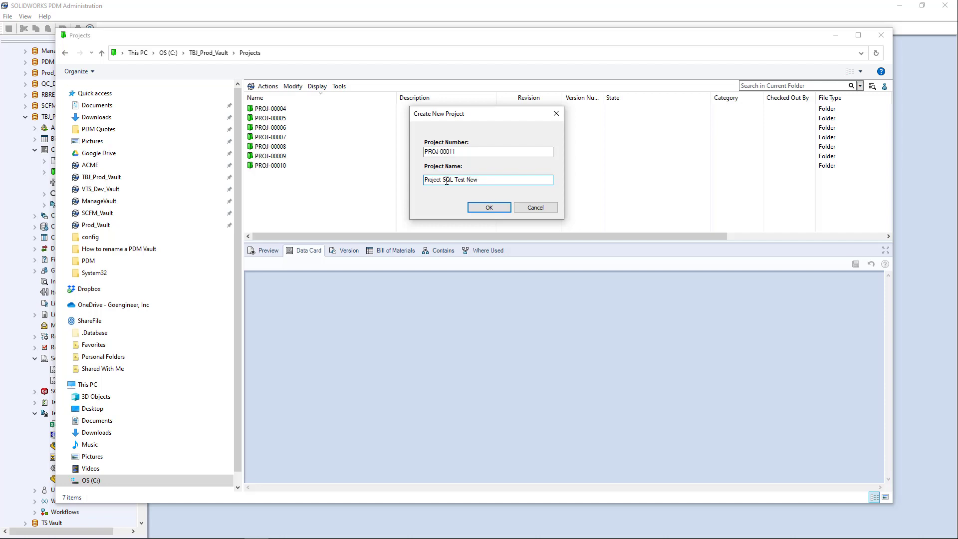
left_click(490, 208)
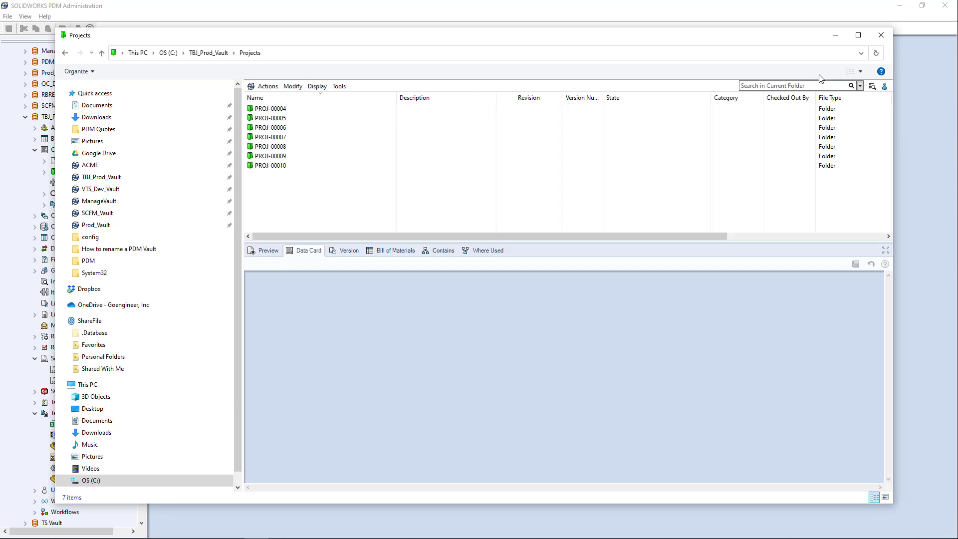
Refresh and check PROJ-00011's data card shows number PROJ-00011 and name Project SQL Test New
left_click(877, 53)
double_click(259, 175)
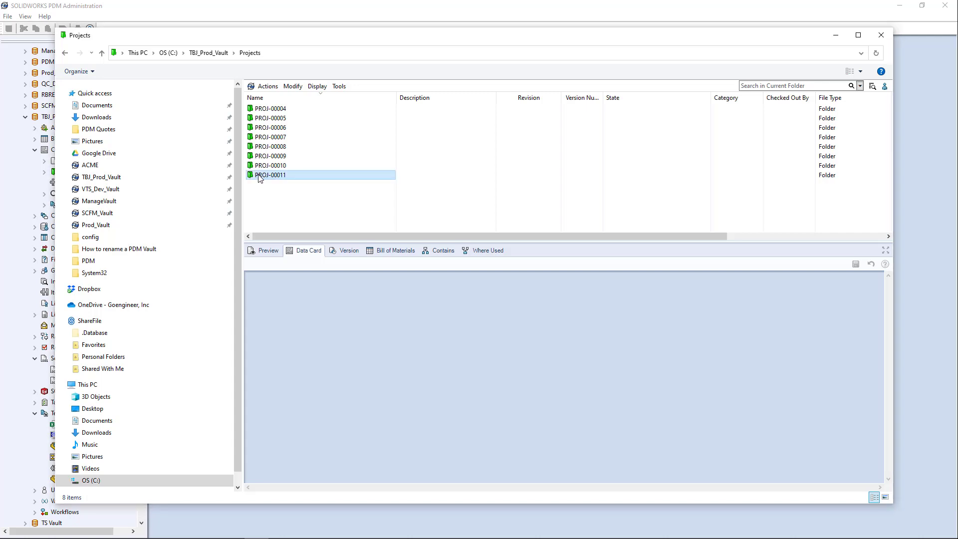
left_click(274, 109)
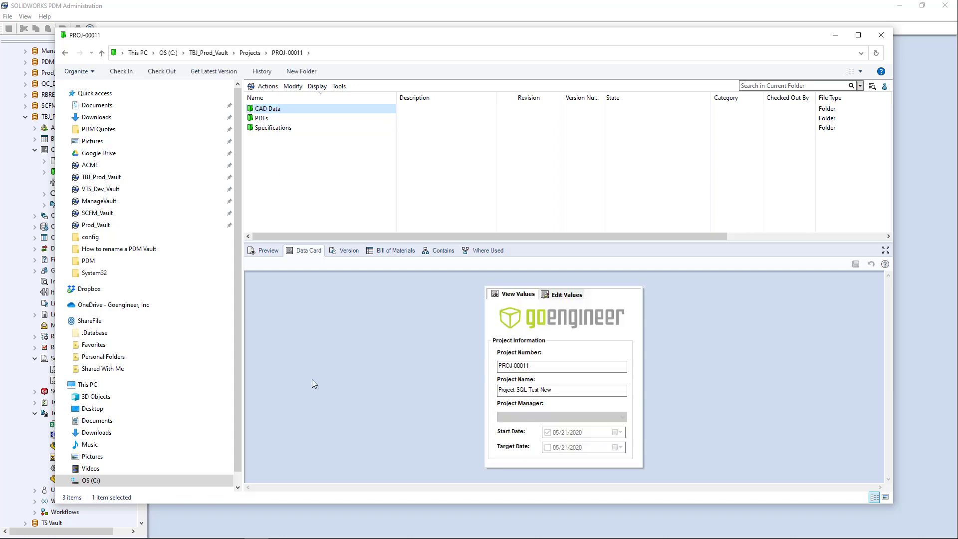
left_click(561, 367)
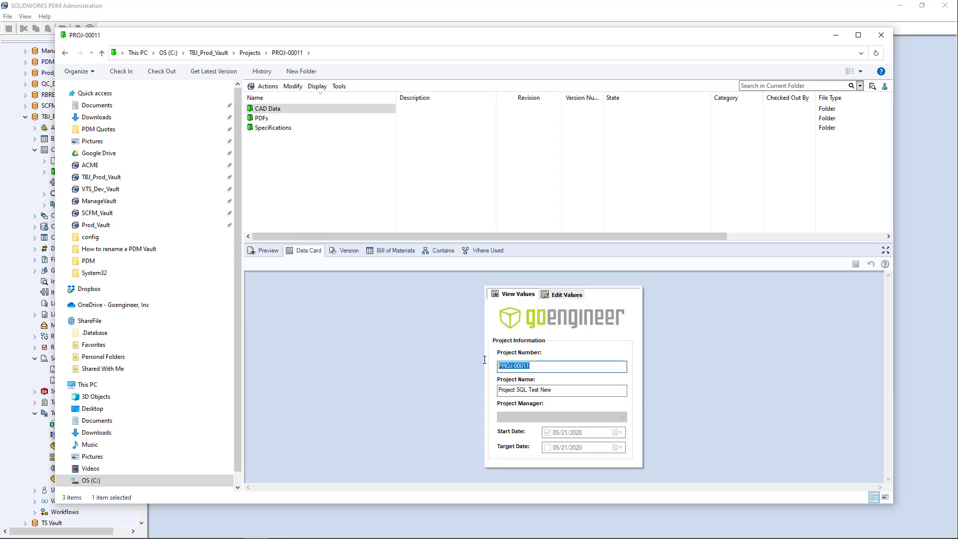
left_click(568, 389)
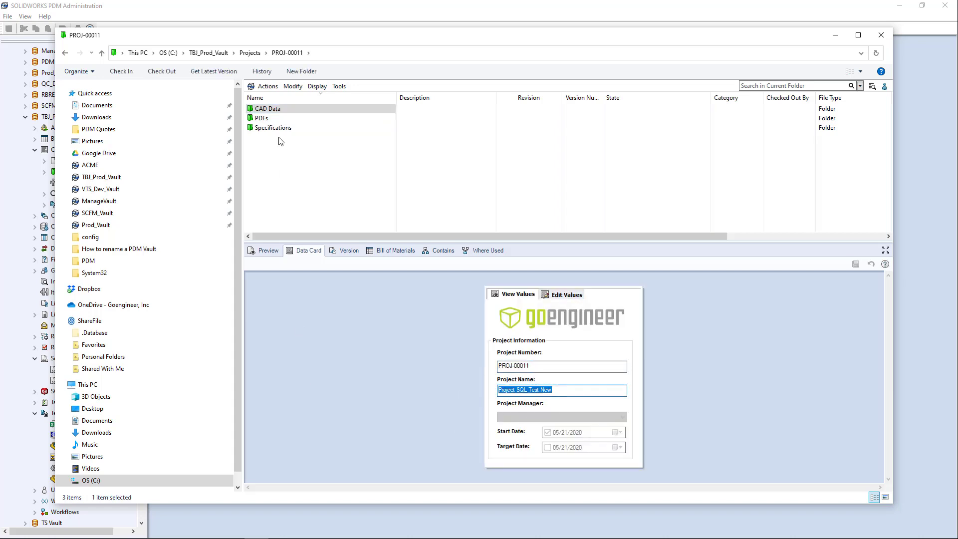
left_click(293, 166)
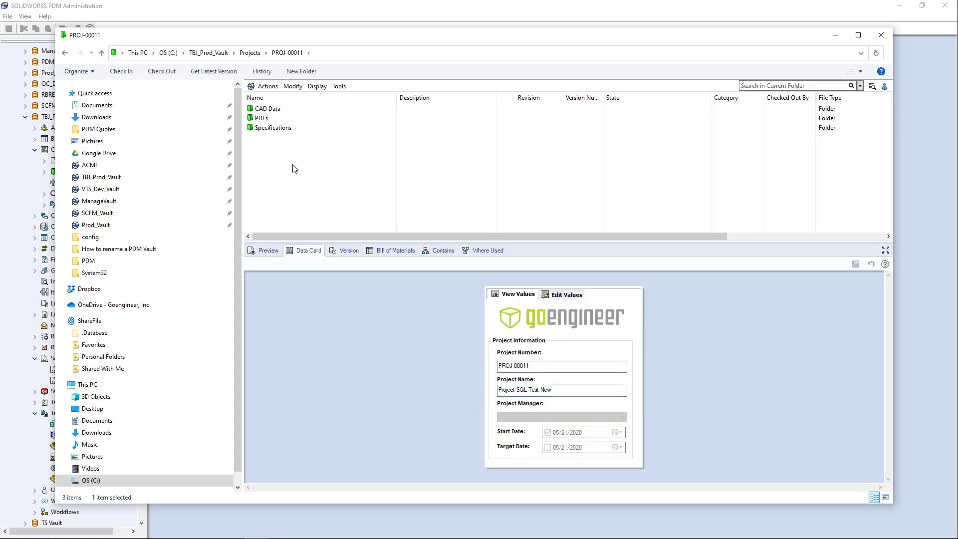
Return to the Projects folder, dismiss the error, and bring PDM Administration forward
left_click(251, 53)
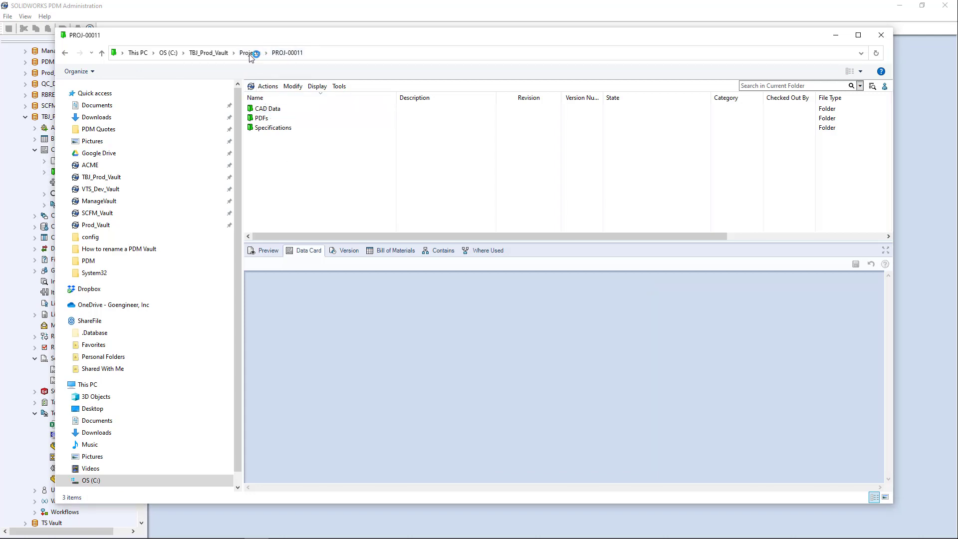
left_click(540, 273)
left_click(250, 54)
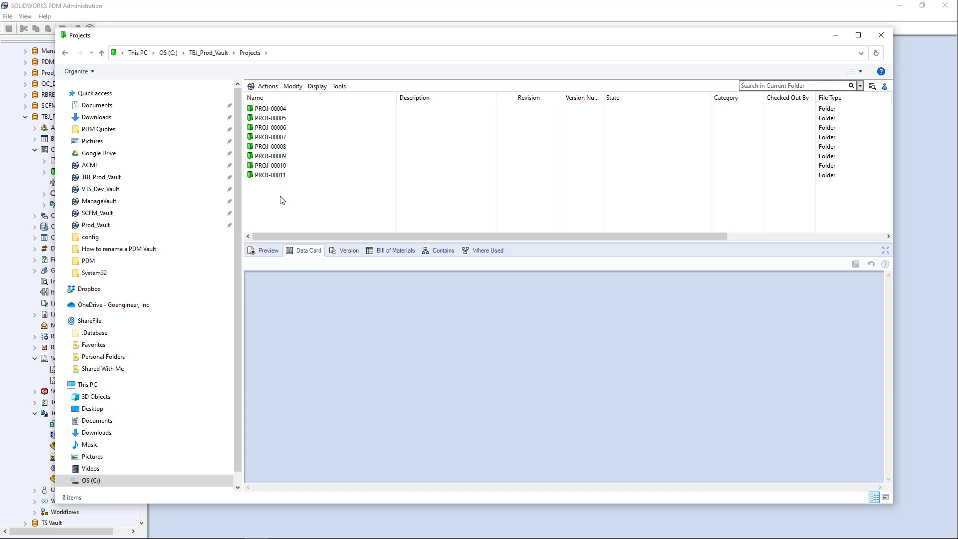
left_click(184, 10)
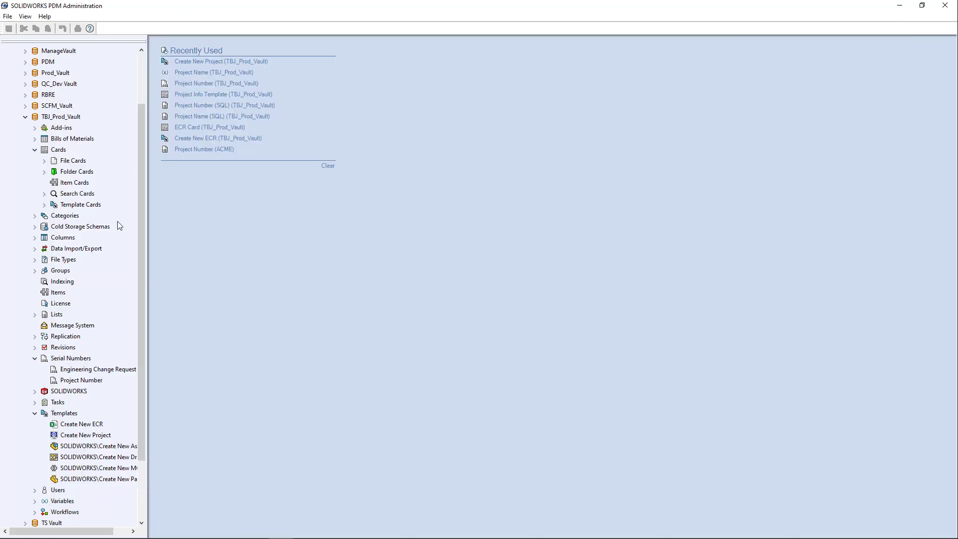
In the ECR Card, confirm the Project Name droplist's special value is Project Name (SQL), then close
left_click(44, 204)
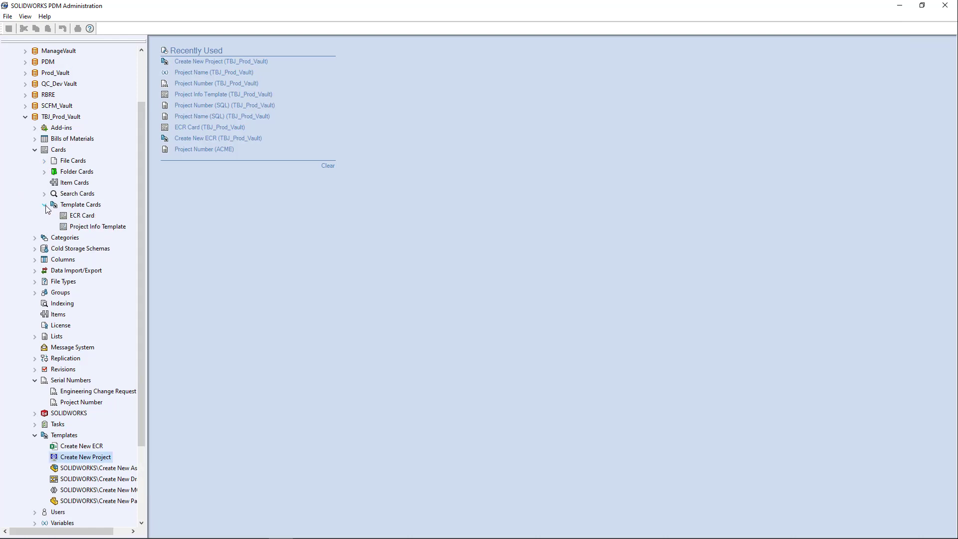
double_click(82, 215)
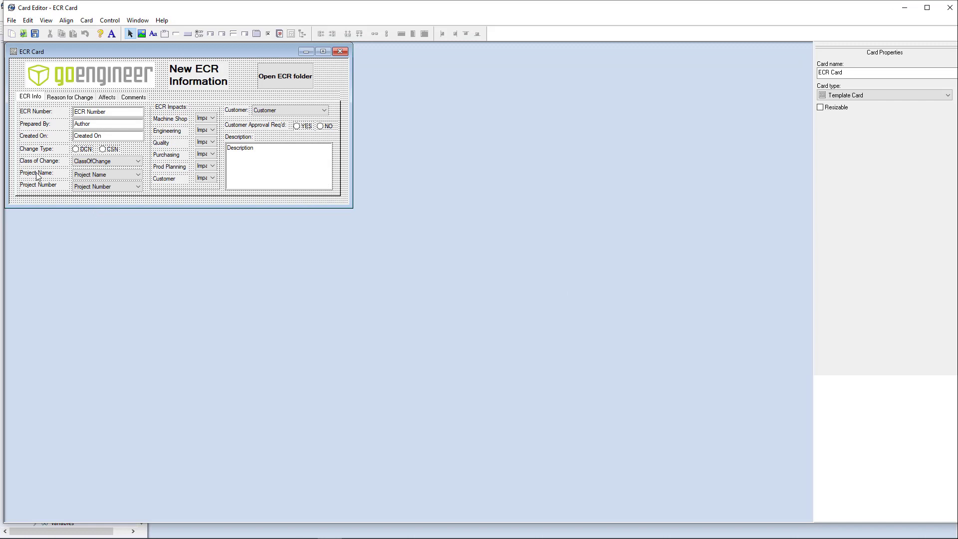
left_click(88, 178)
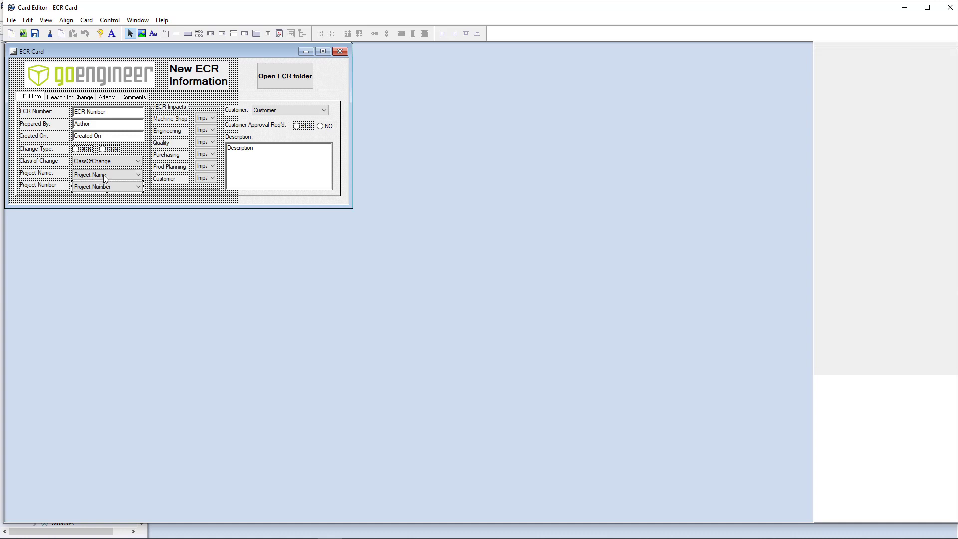
left_click(105, 178)
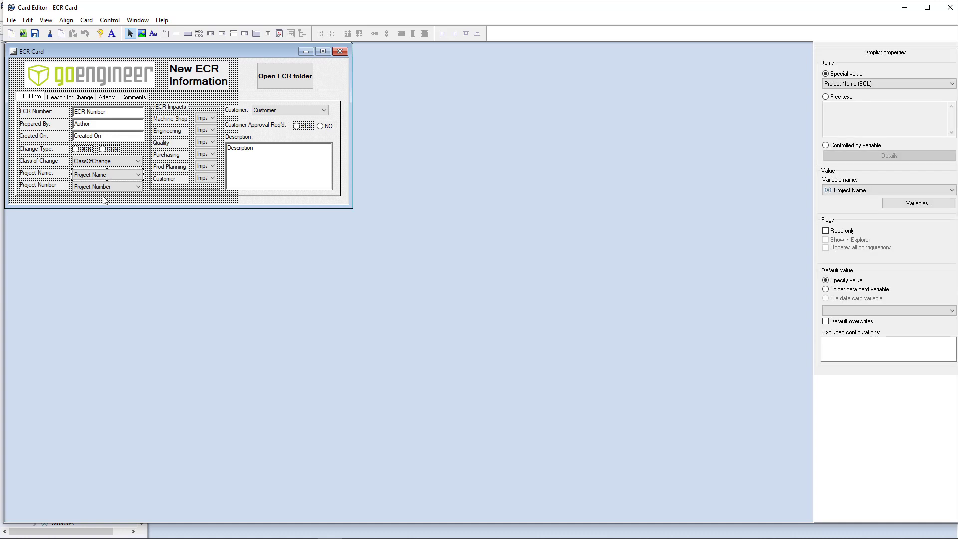
left_click(852, 84)
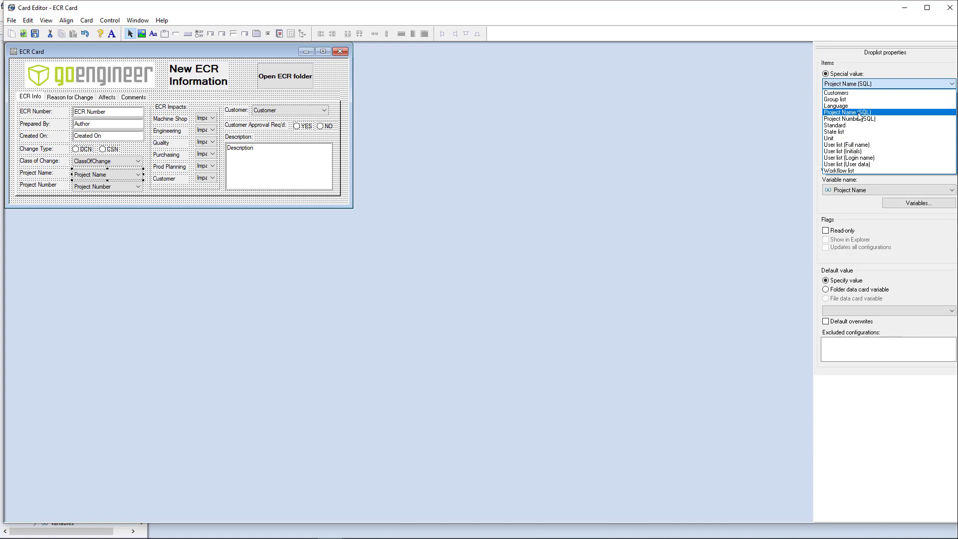
left_click(859, 63)
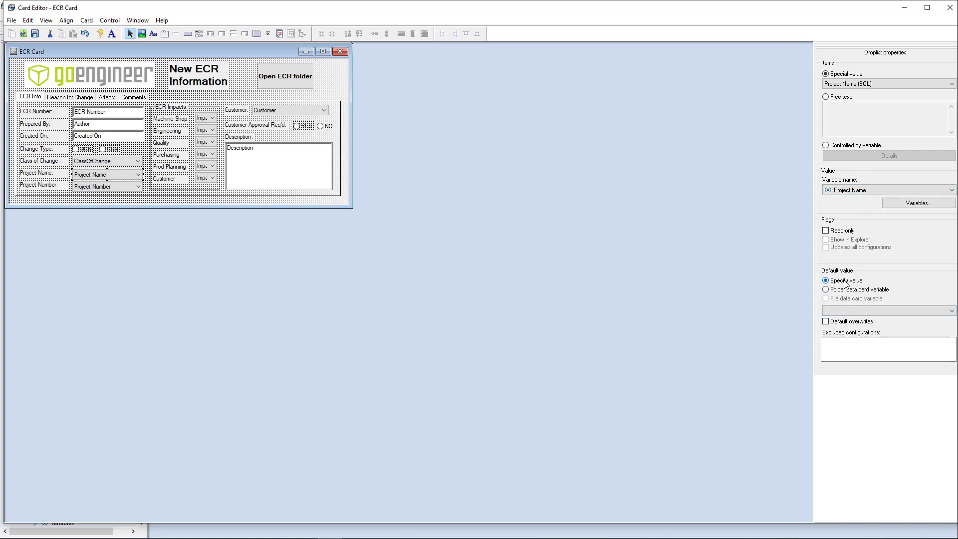
left_click(952, 5)
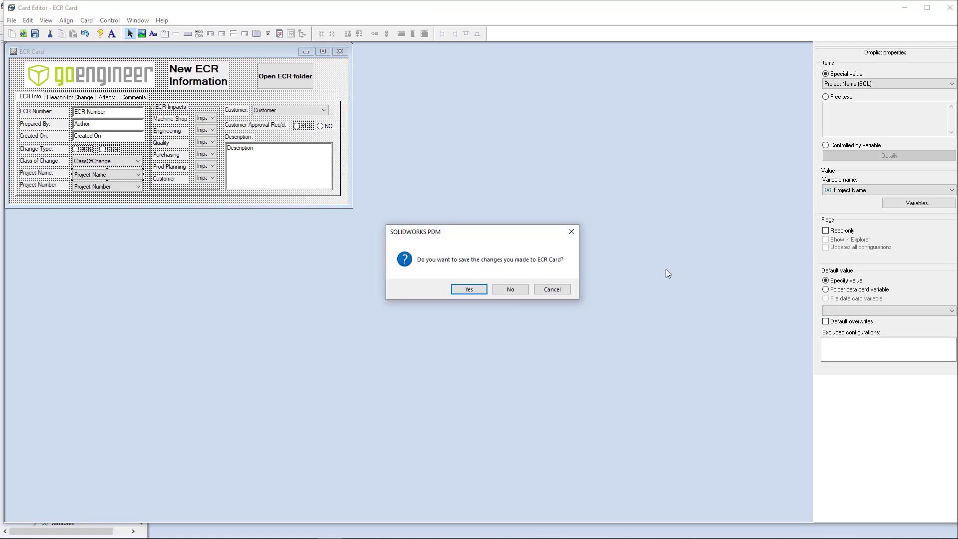
Discard the card changes and open TBJ_Prod_Vault's Engineering Change Requests folder
left_click(509, 290)
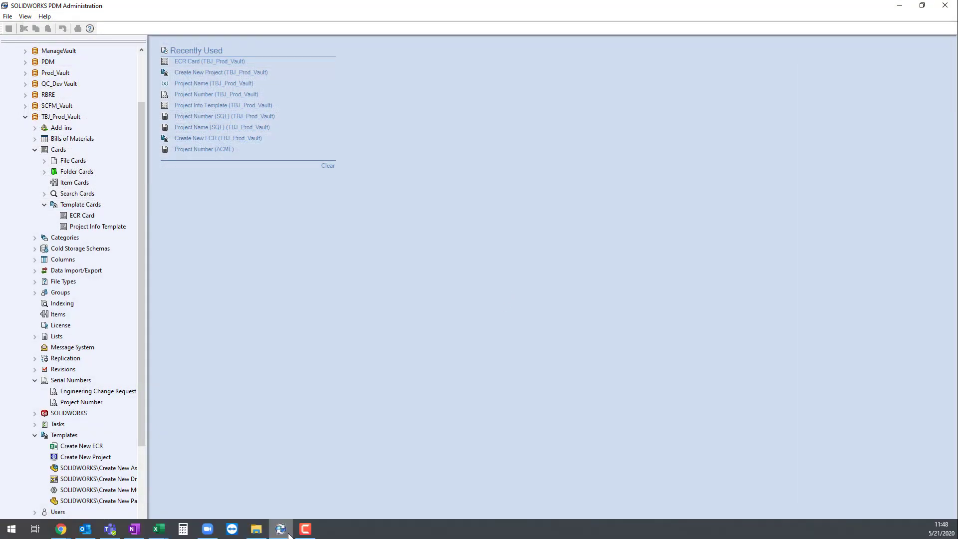
left_click(257, 529)
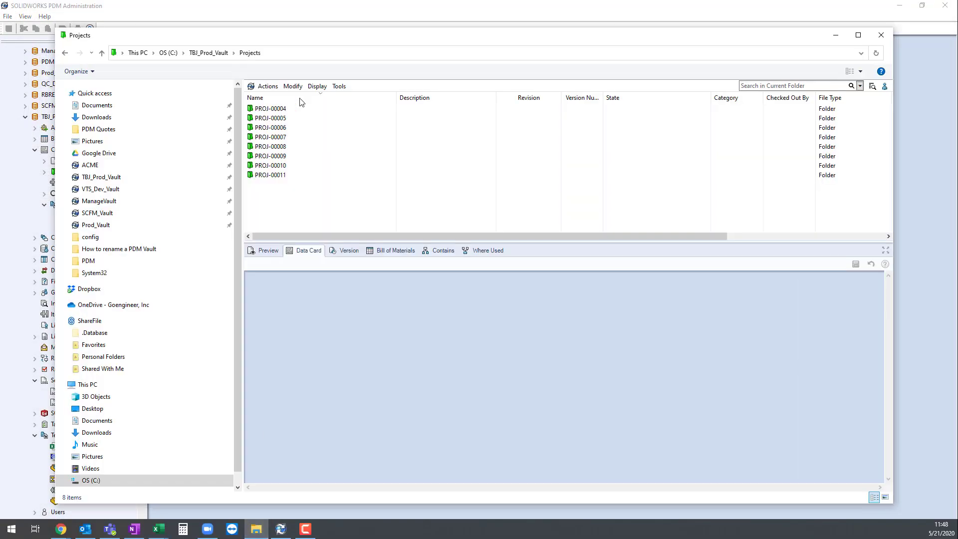
left_click(210, 53)
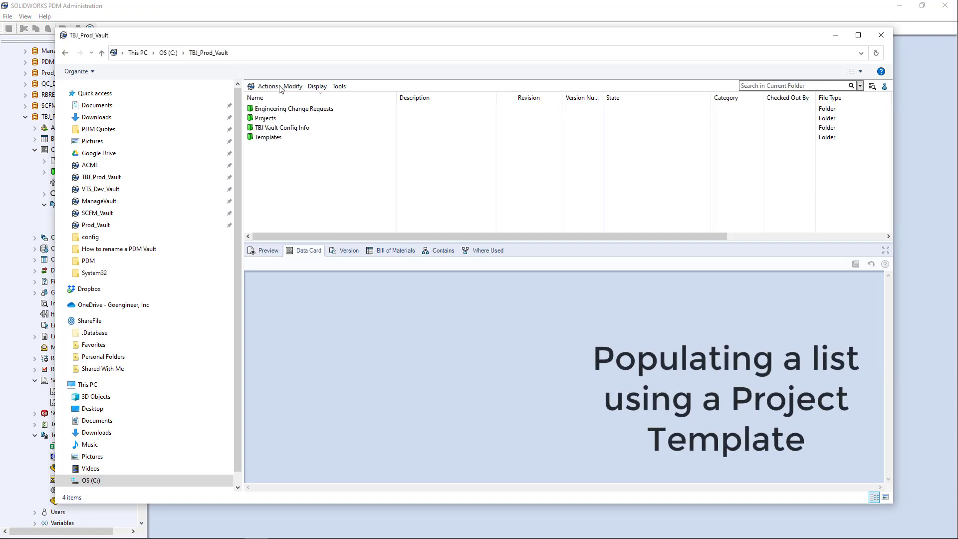
double_click(316, 113)
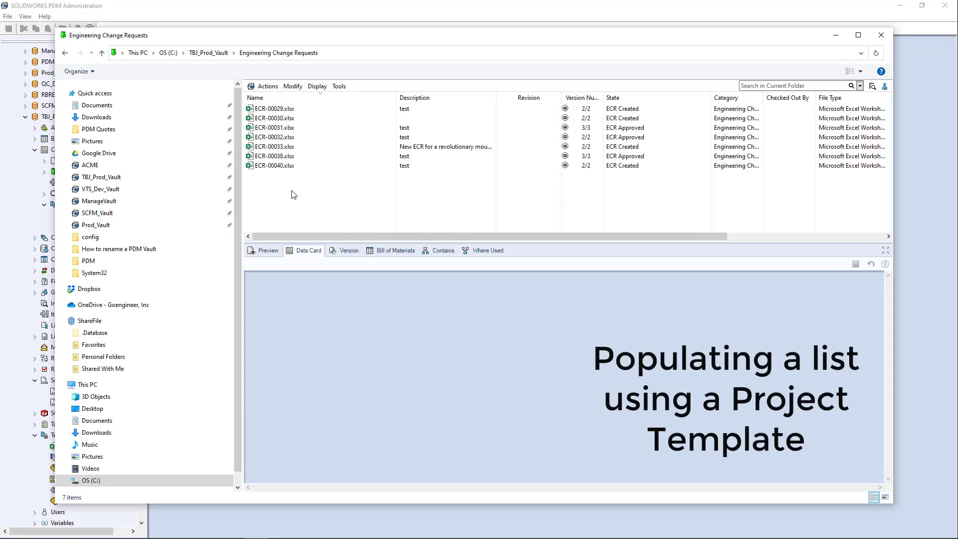
Start a new ECR using the Create New ECR template
right_click(293, 194)
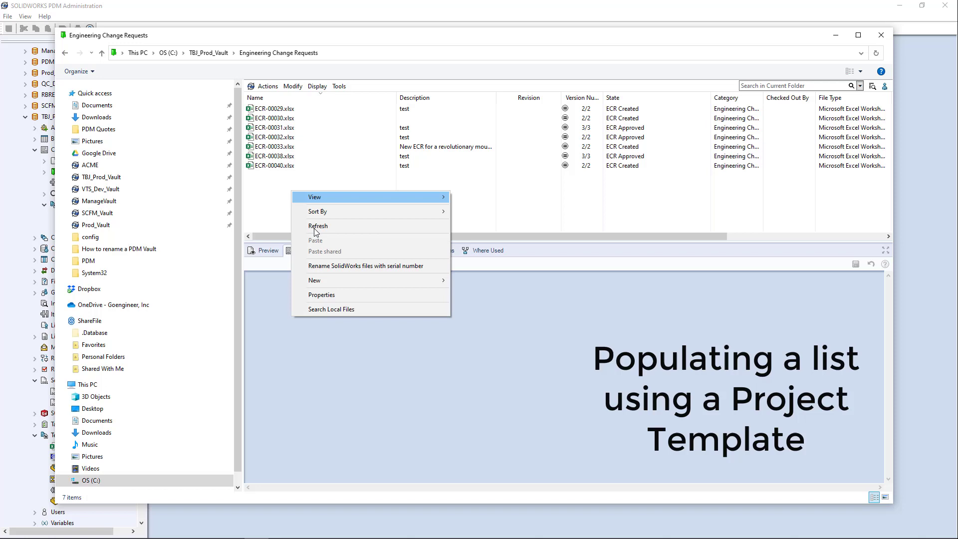
mouse_move(425, 279)
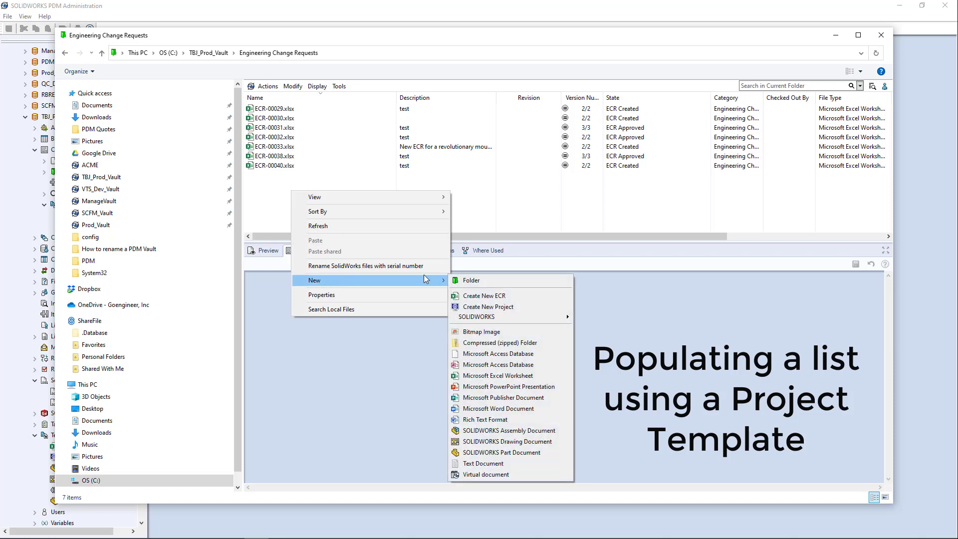
left_click(508, 295)
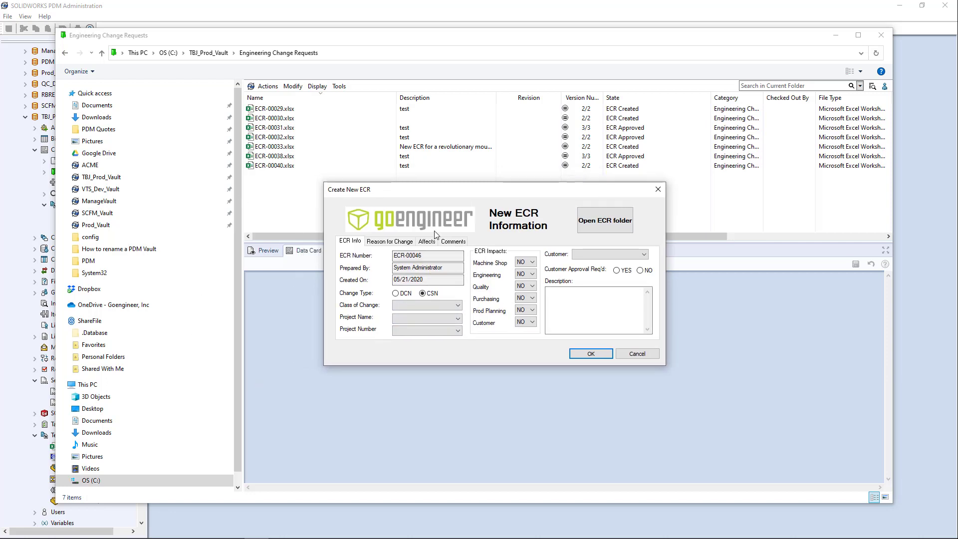
Set the new ECR's Class of Change to Major
left_click_drag(630, 194, 627, 195)
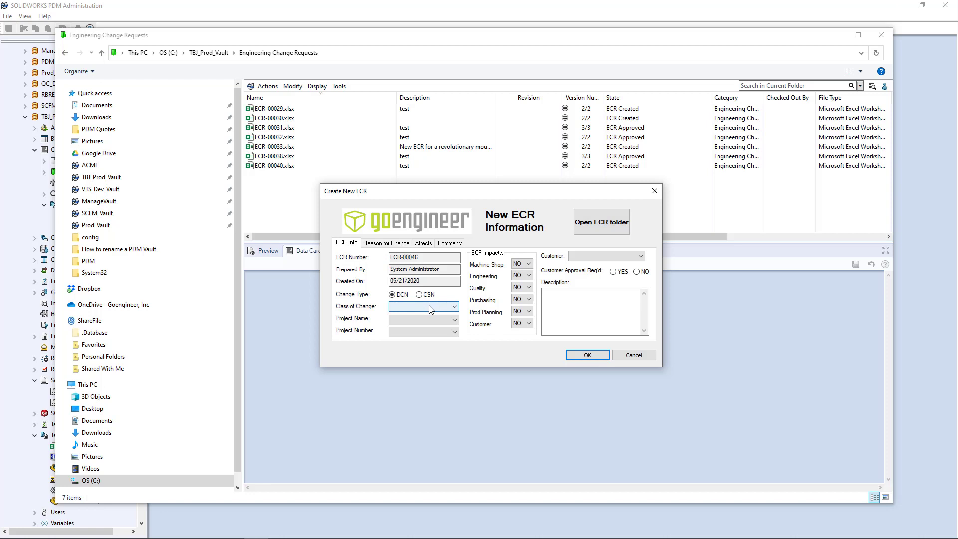
left_click(425, 307)
left_click(409, 323)
Choose Project SQL Test New as Project Name and PROJ-00011 as Project Number
left_click(455, 320)
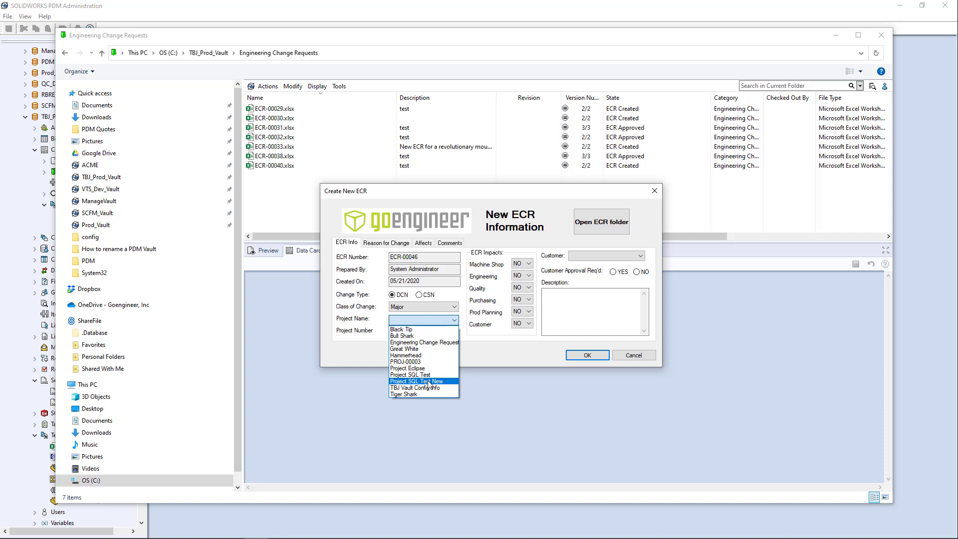
left_click(429, 381)
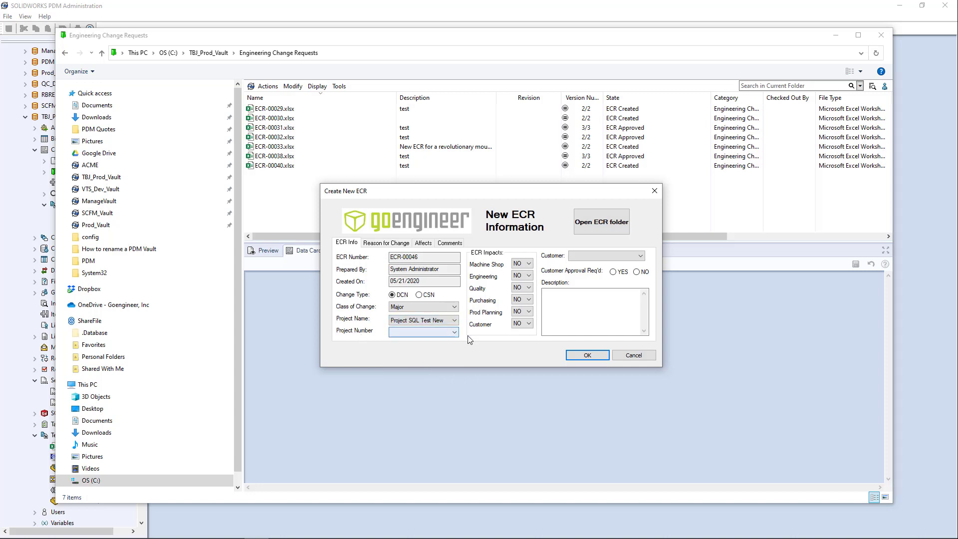
left_click(455, 332)
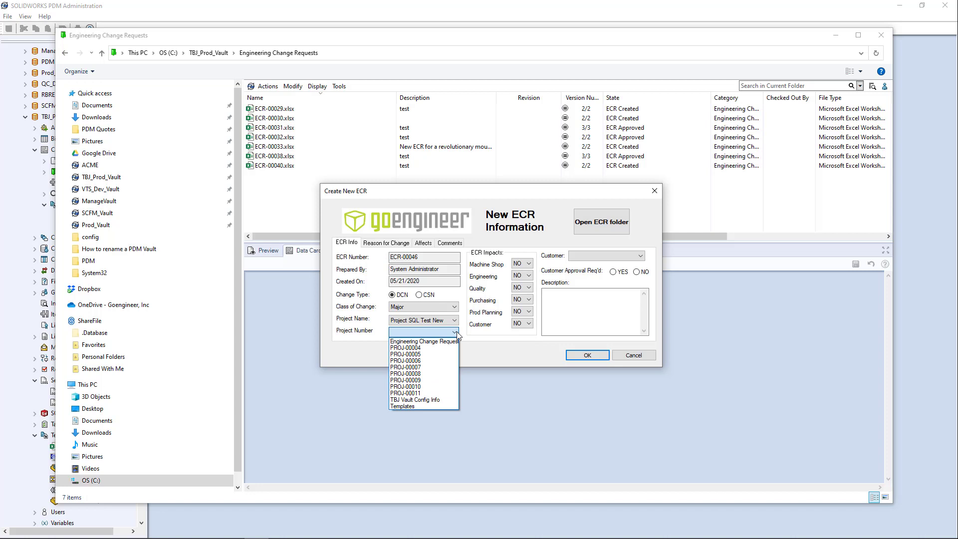
left_click(418, 394)
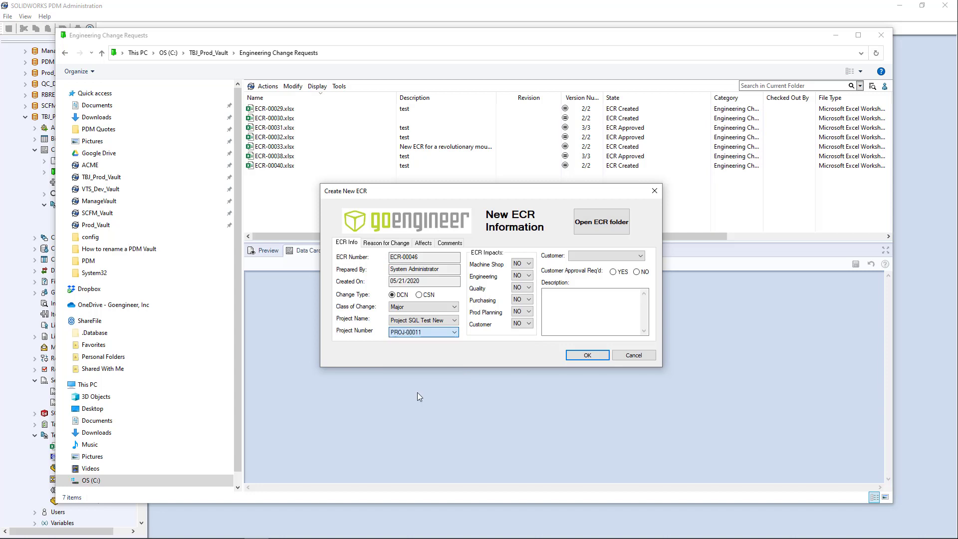
left_click(435, 333)
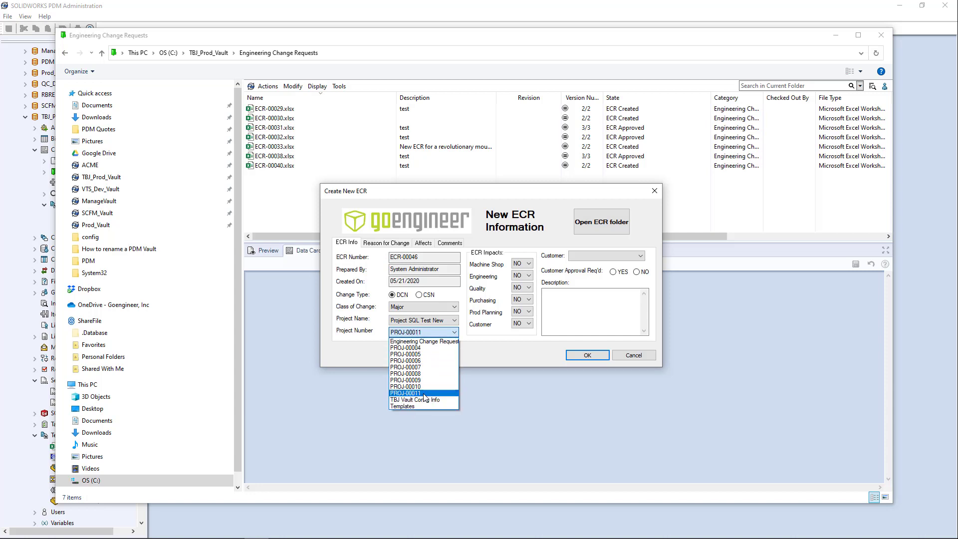
left_click(424, 394)
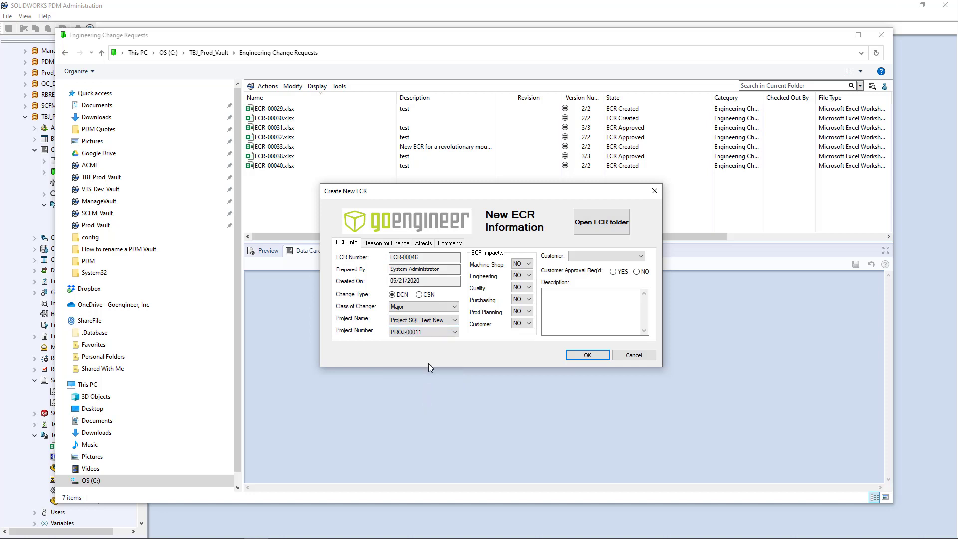
left_click_drag(455, 257, 390, 256)
left_click(426, 257)
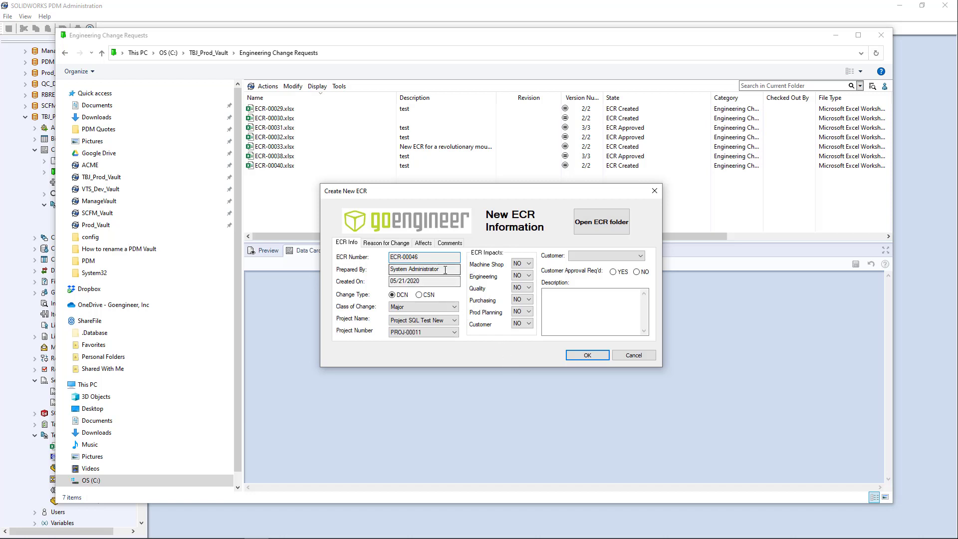
Set the customer to Willy's Widgets and require customer approval
left_click(436, 269)
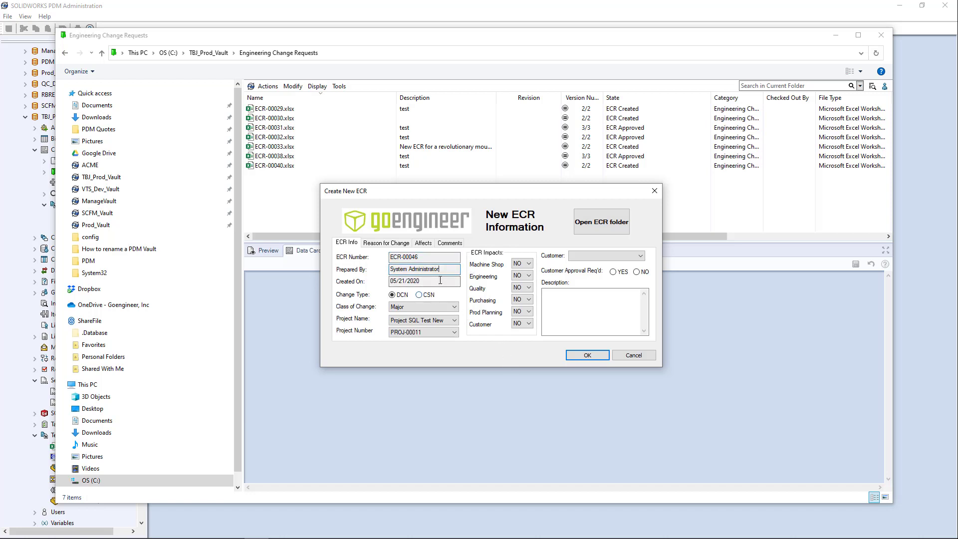
left_click(443, 257)
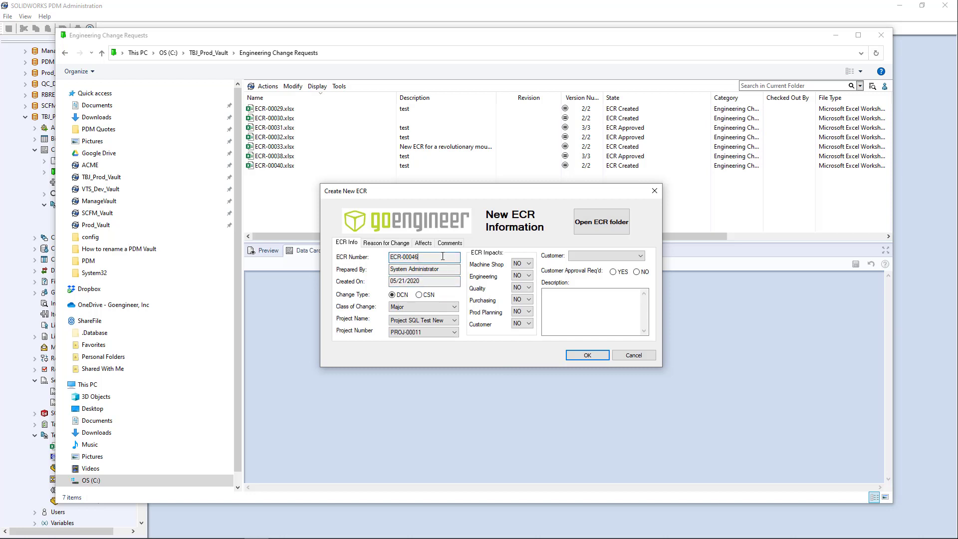
left_click(639, 256)
left_click(639, 258)
left_click(640, 256)
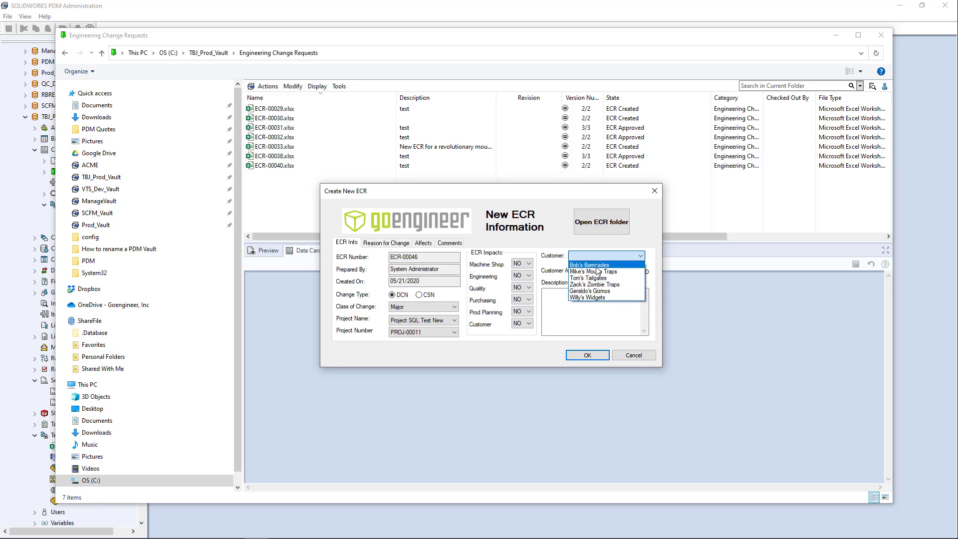
left_click(640, 255)
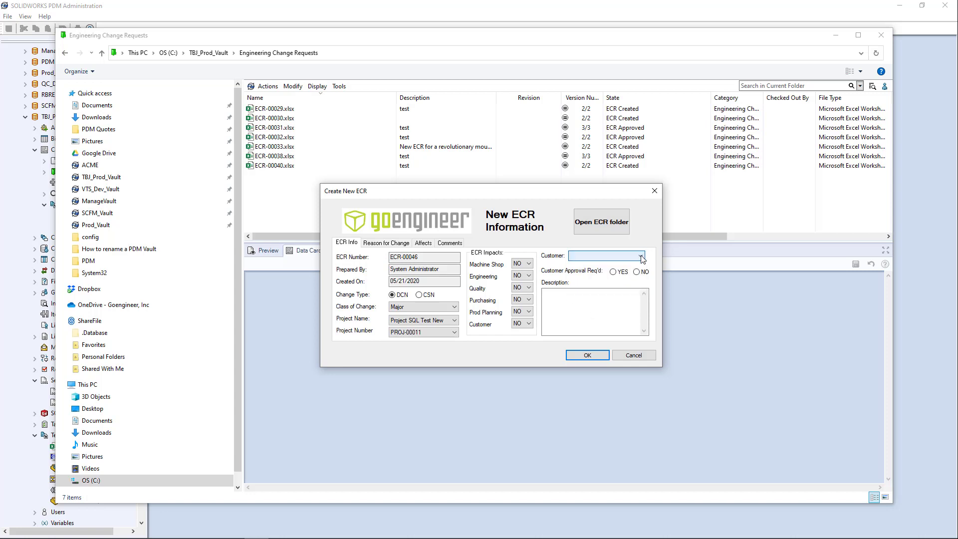
left_click(641, 257)
left_click(599, 260)
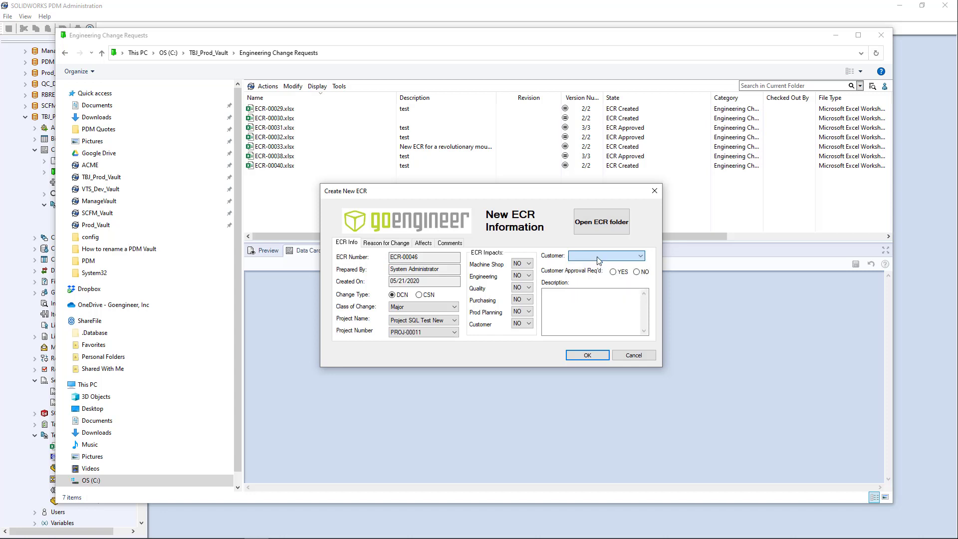
left_click(599, 260)
left_click(579, 281)
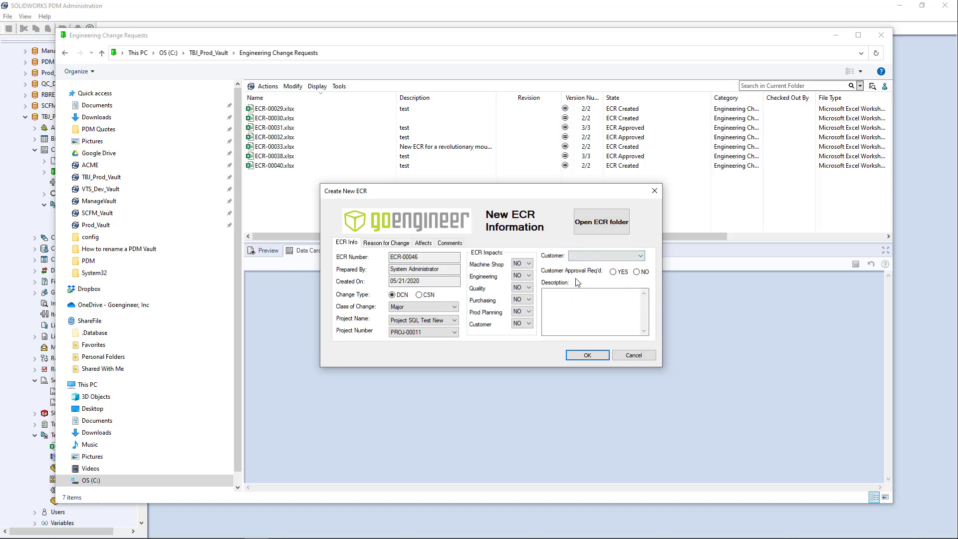
left_click(615, 273)
left_click(641, 256)
left_click(599, 261)
Mark Machine Shop and Engineering as impacted (YES) and confirm the ECR
left_click(528, 264)
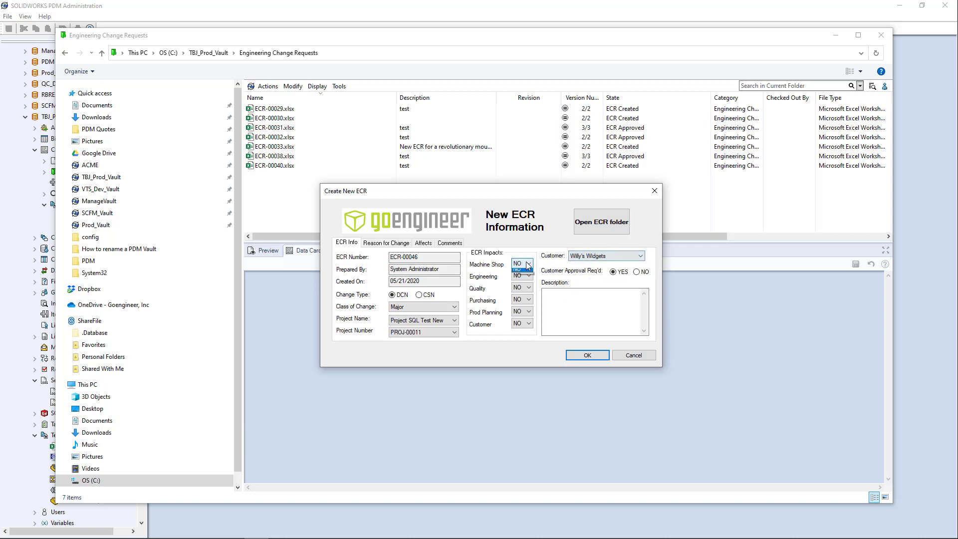
left_click(524, 270)
left_click(528, 277)
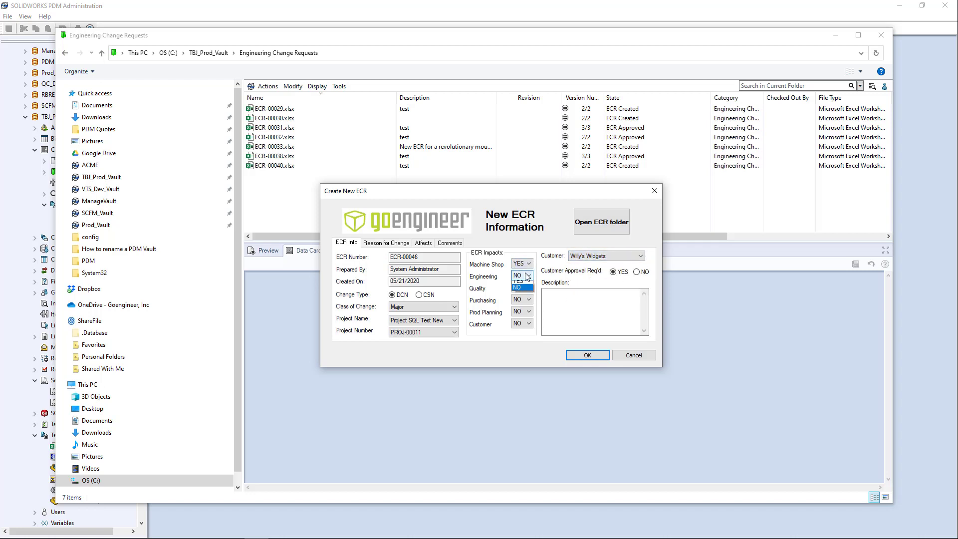
left_click(519, 281)
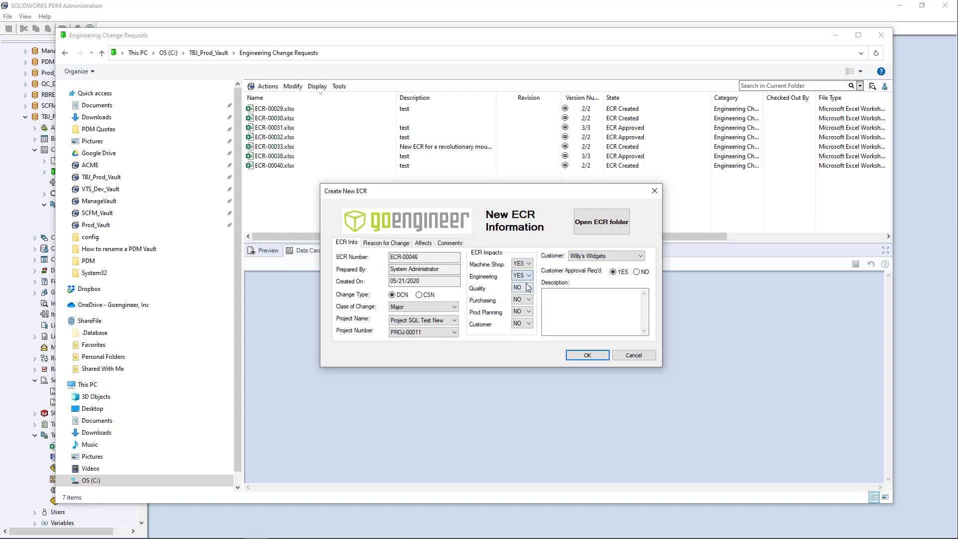
left_click(588, 356)
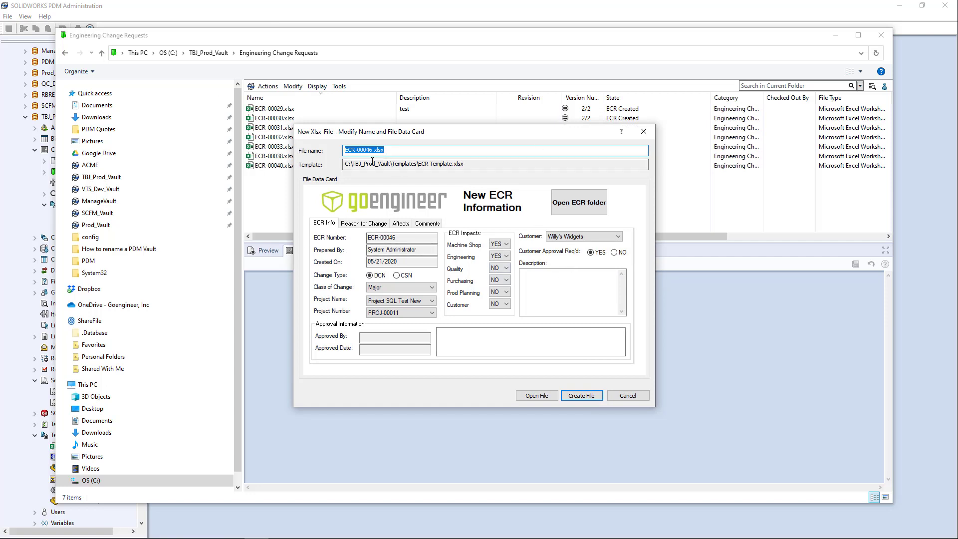
Create ECR-00046.xlsx, view its data card, and open the workbook
left_click(400, 150)
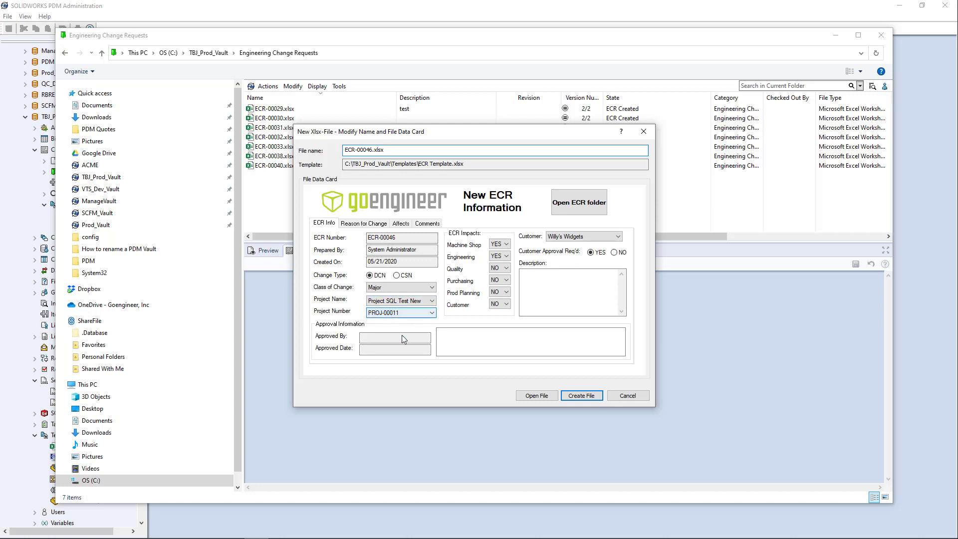
left_click(583, 395)
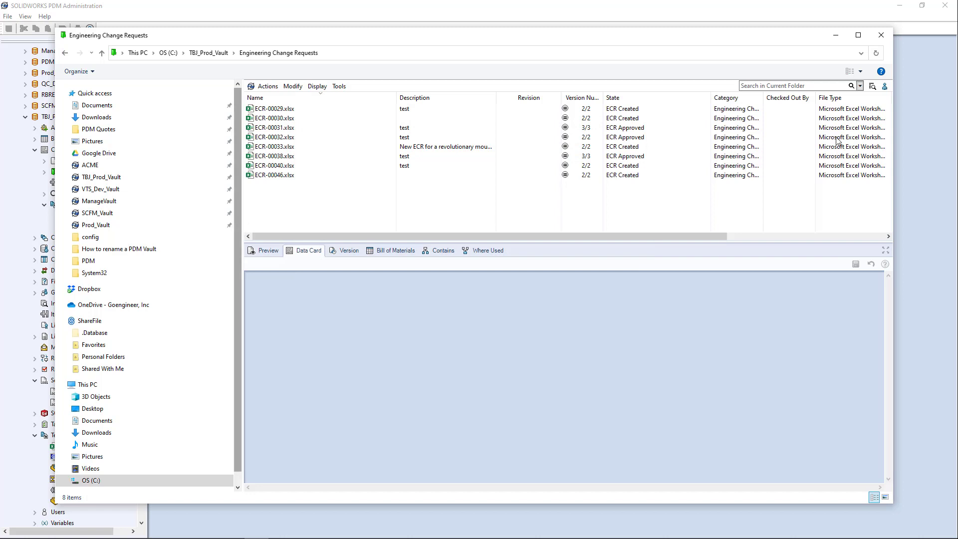
left_click(284, 177)
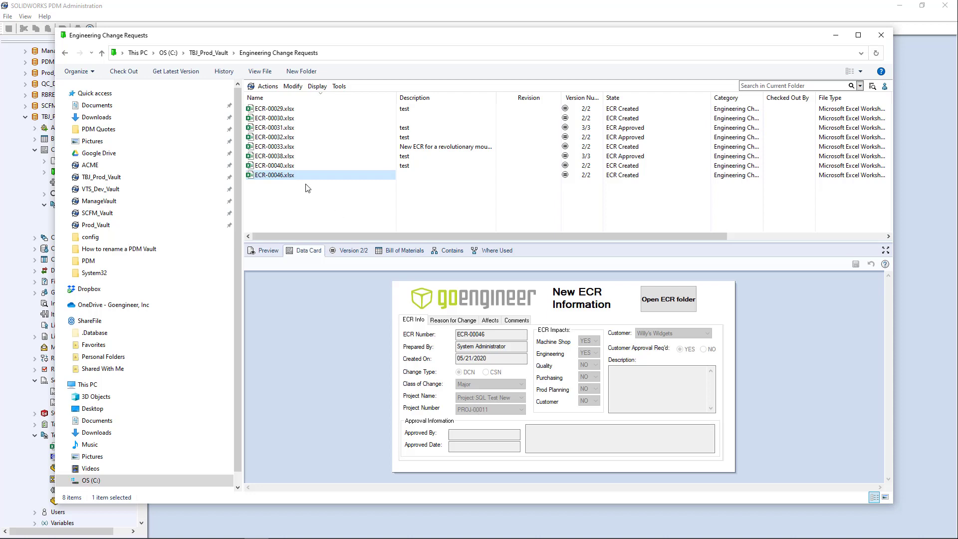
left_click(285, 175)
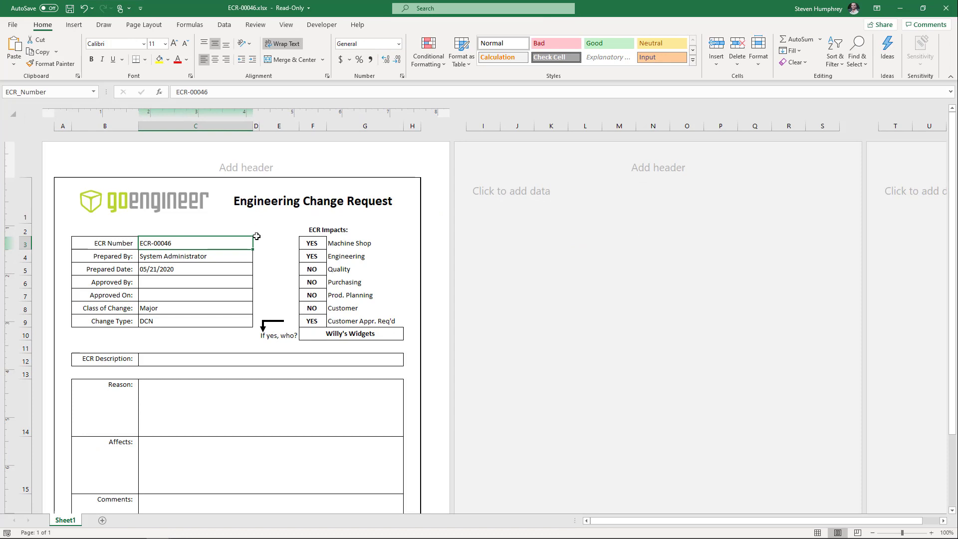
Verify cells C19 and C20 show Project SQL Test New and PROJ-00011
scroll(259, 227, "down", 5)
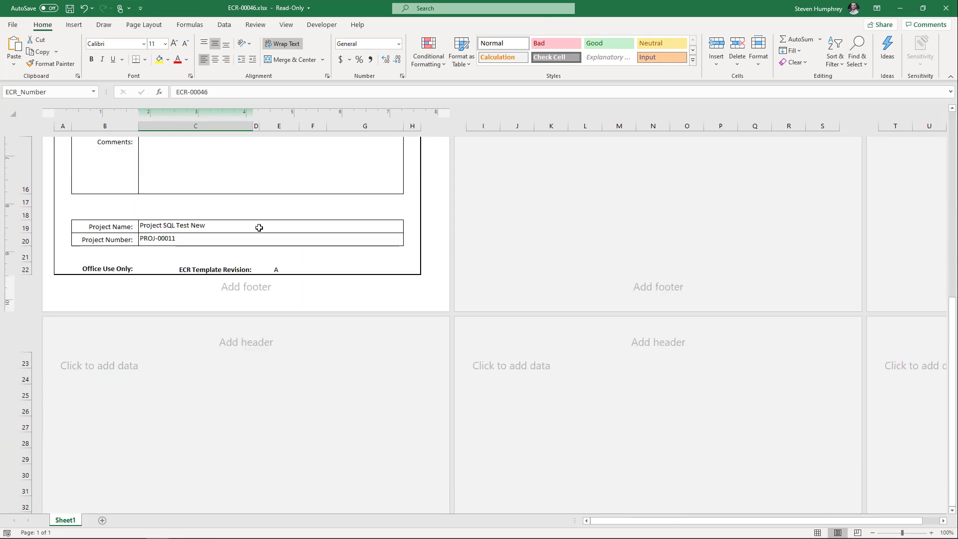
left_click(241, 227)
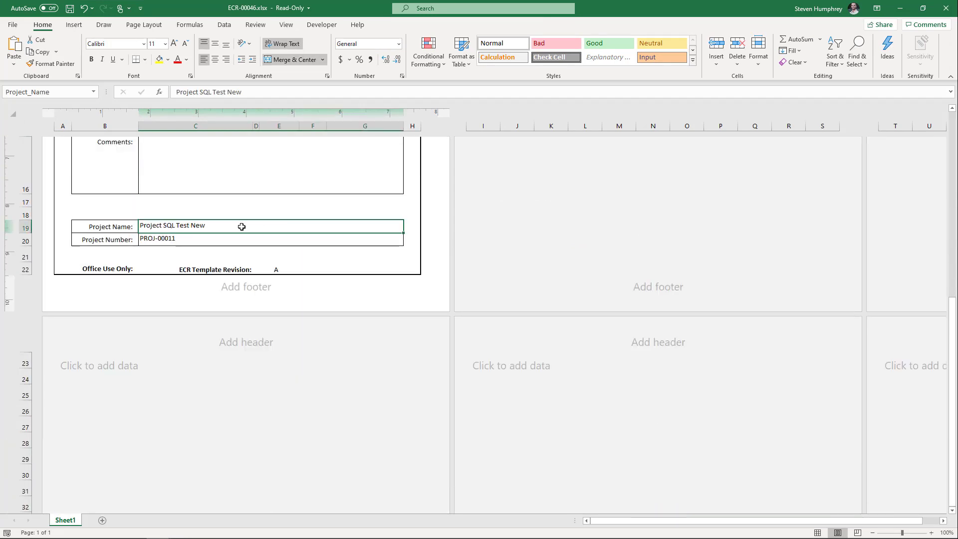
left_click(196, 240)
scroll(272, 235, "up", 4)
scroll(274, 236, "up", 3)
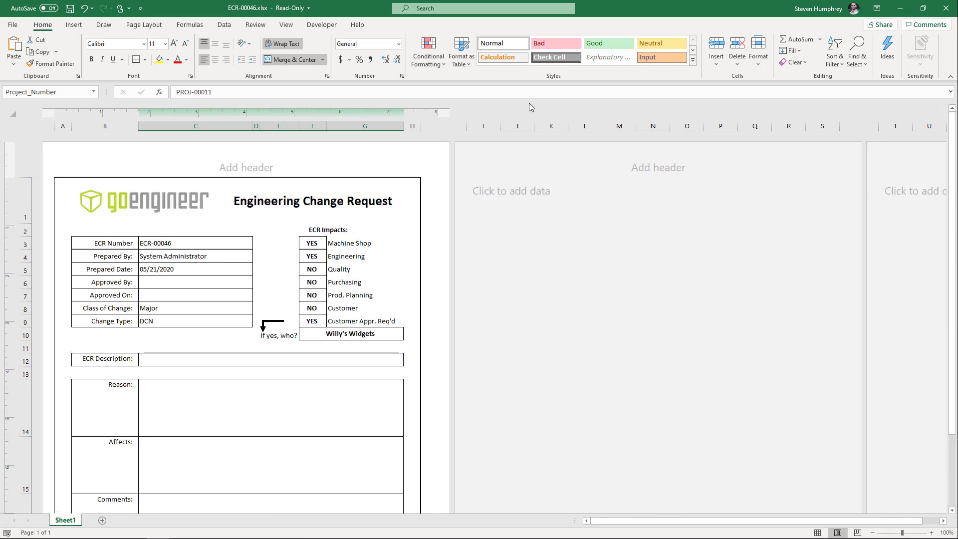
Close the ECR-00046 workbook and minimize the vault Explorer window
left_click(947, 9)
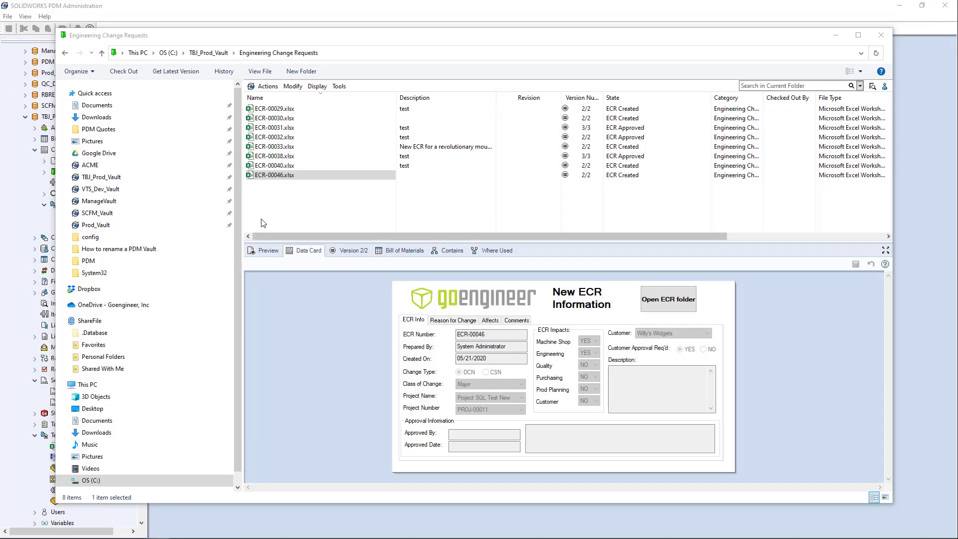
left_click(298, 213)
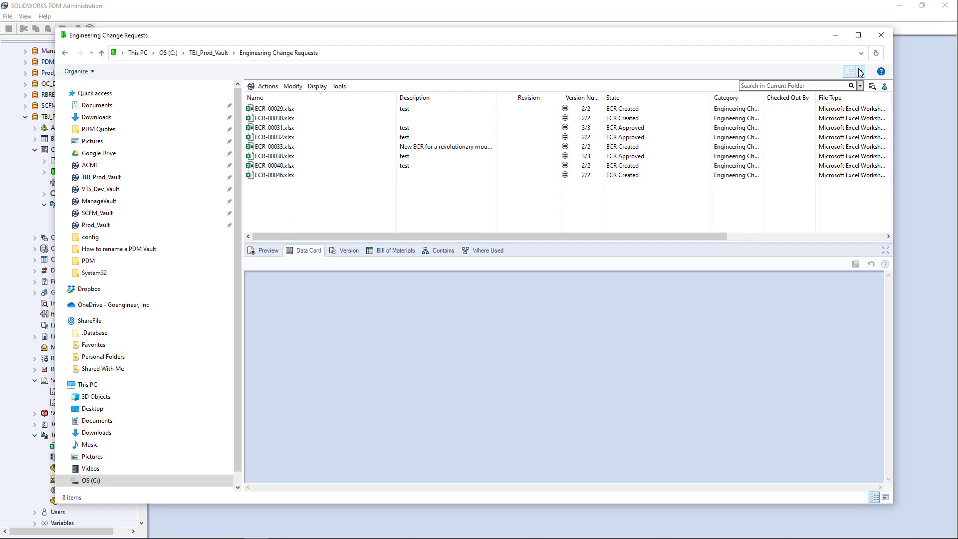
left_click(837, 36)
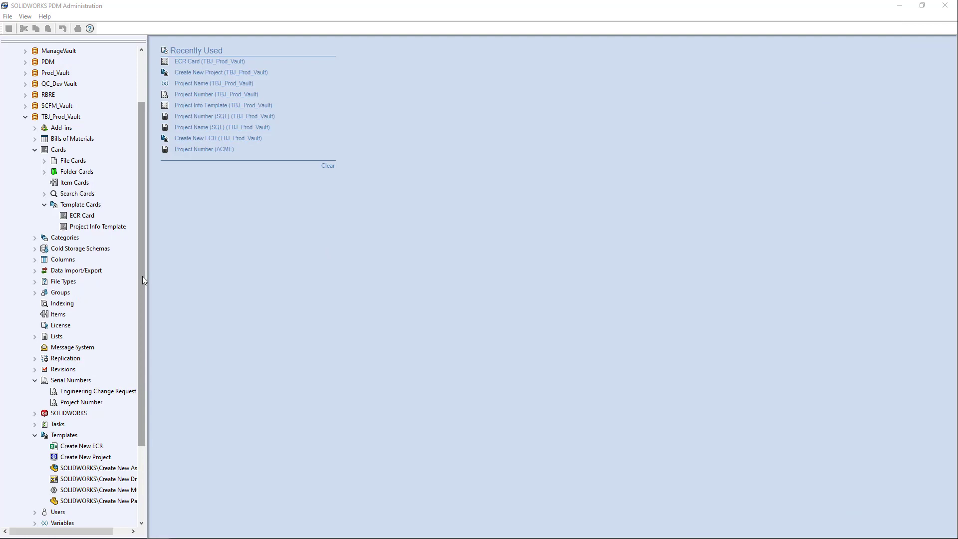
Collapse Templates, Serial Numbers, Template Cards and Cards, then expand TBJ_Prod_Vault > Lists
left_click(35, 436)
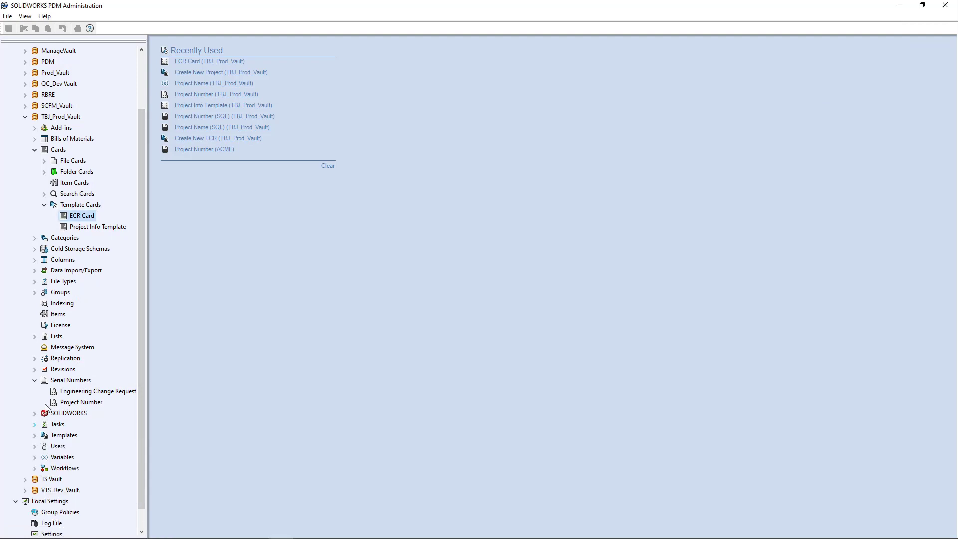
left_click(35, 380)
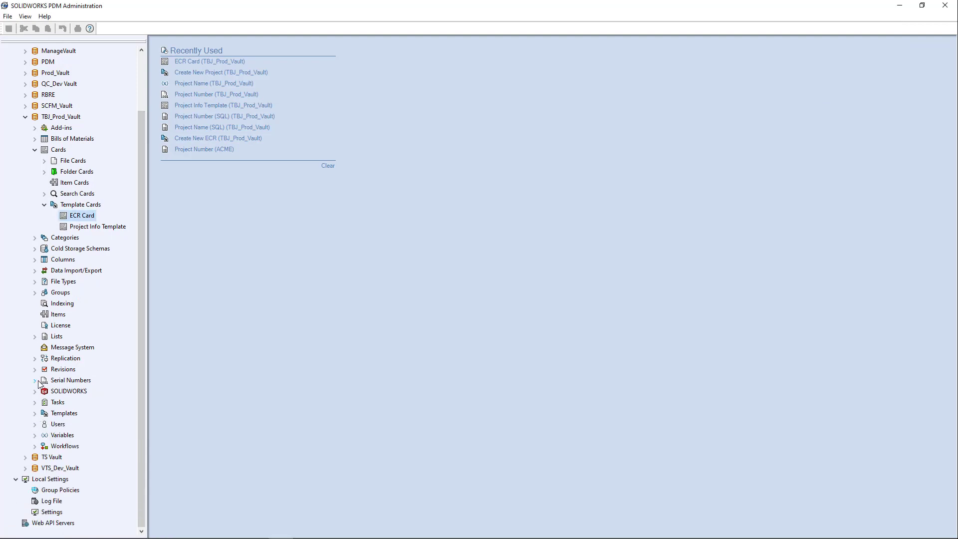
left_click(44, 204)
left_click(34, 171)
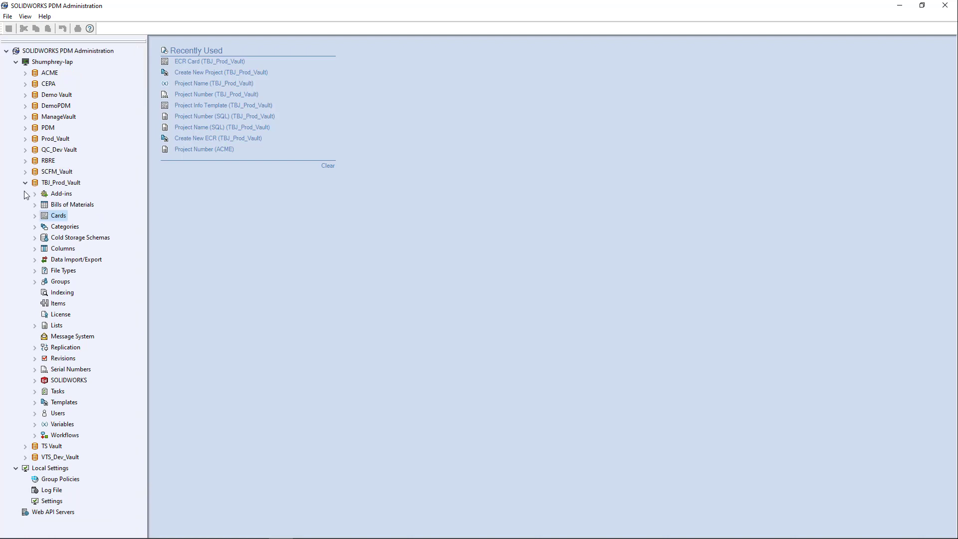
left_click(68, 183)
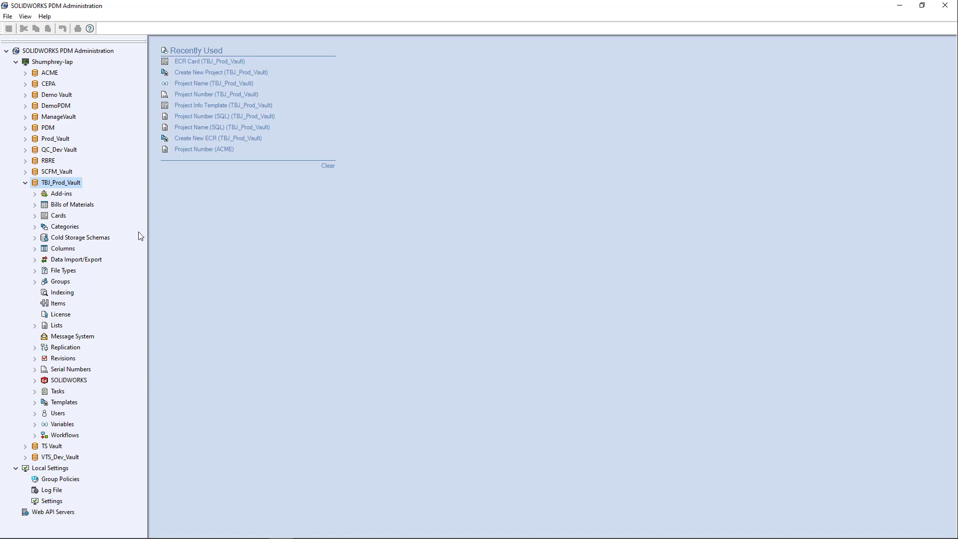
left_click(26, 184)
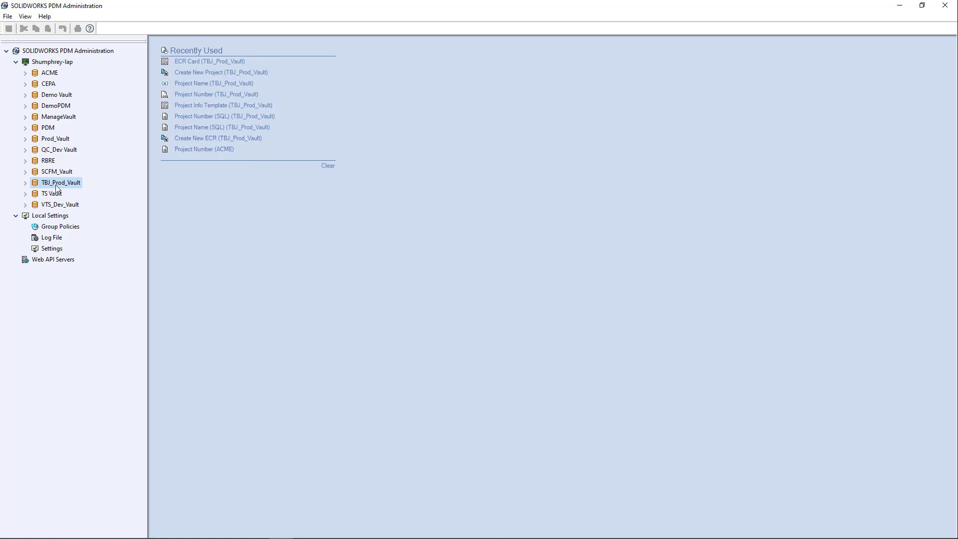
left_click(26, 183)
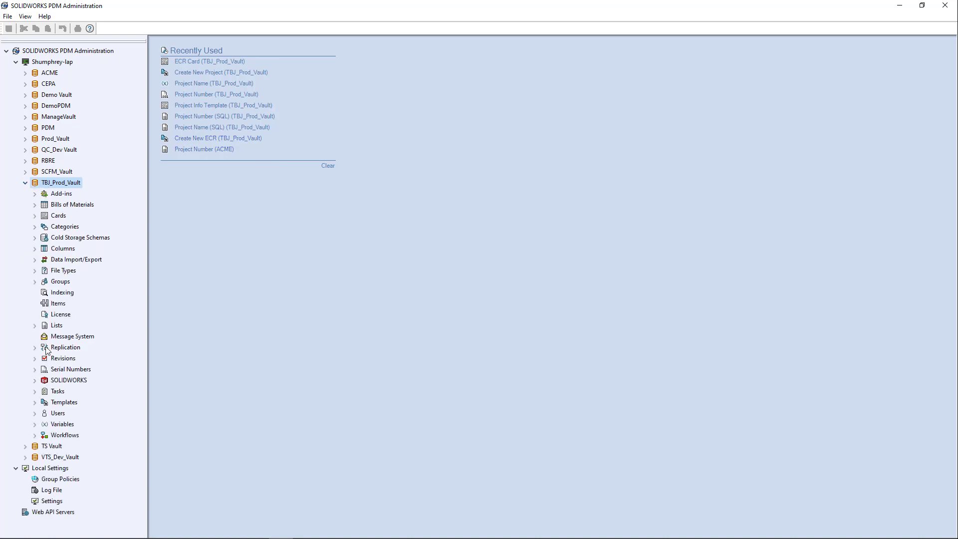
left_click(35, 325)
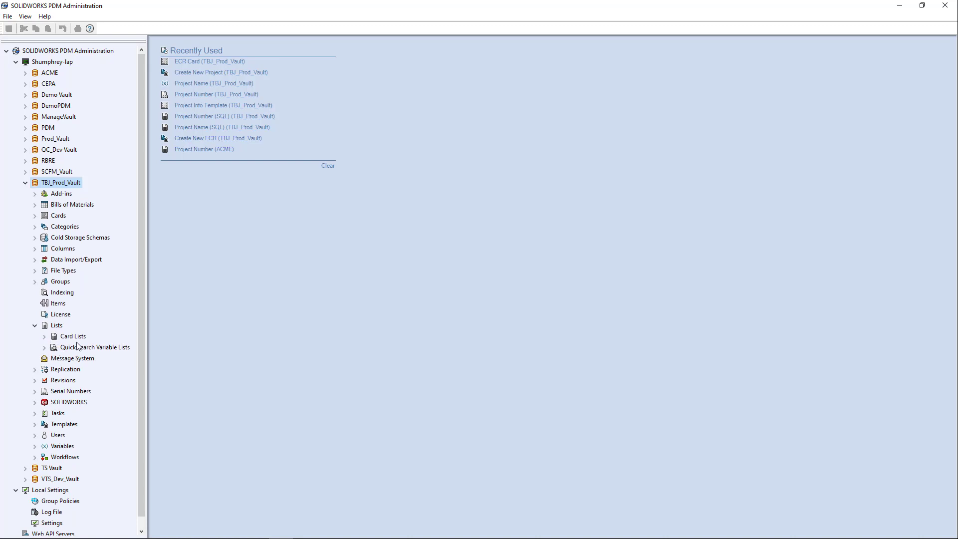
left_click_drag(143, 210, 145, 221)
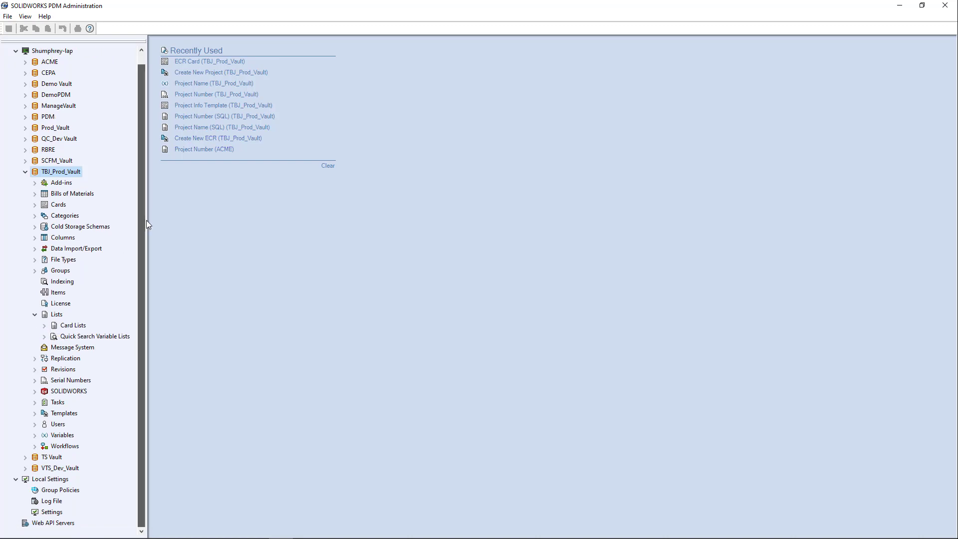